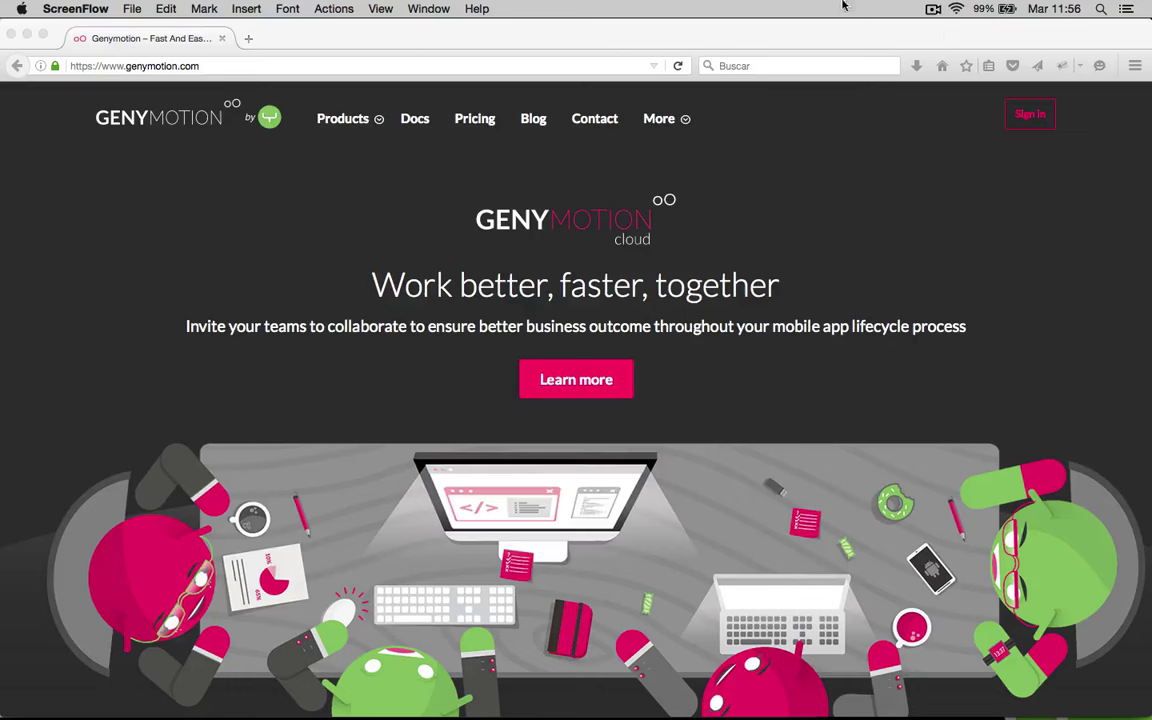
Bring Firefox with the genymotion.com homepage and its Genymotion Cloud banner to the front.
click(228, 66)
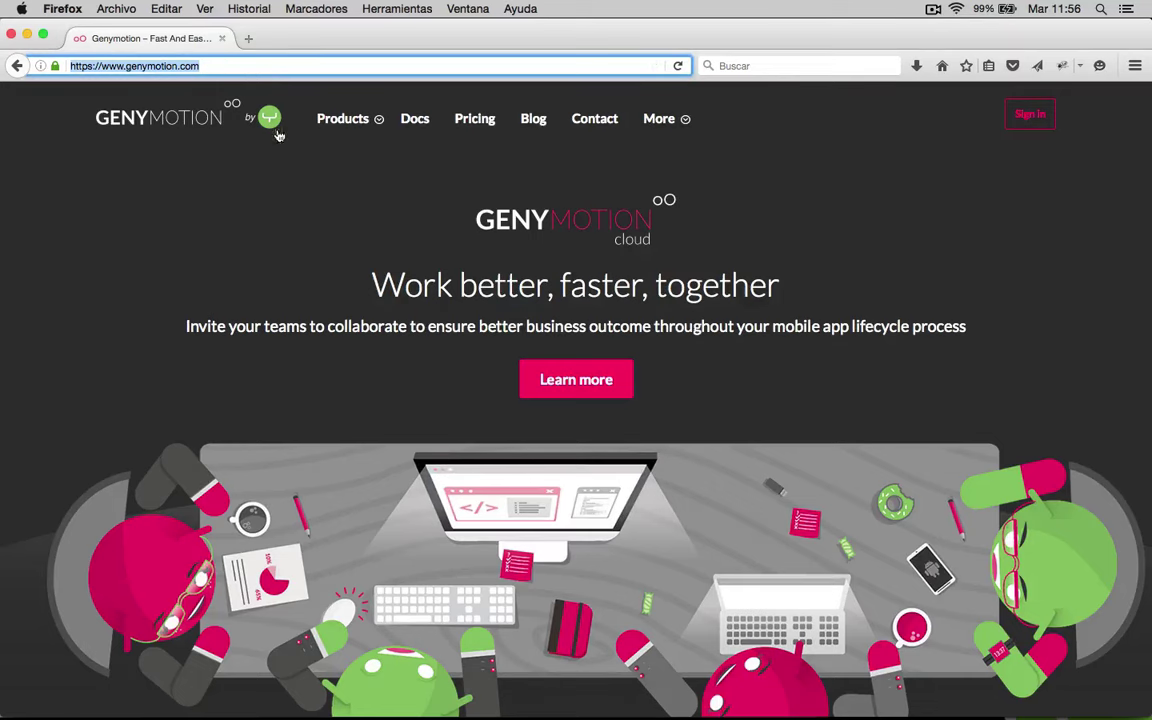
mouse_move(576, 379)
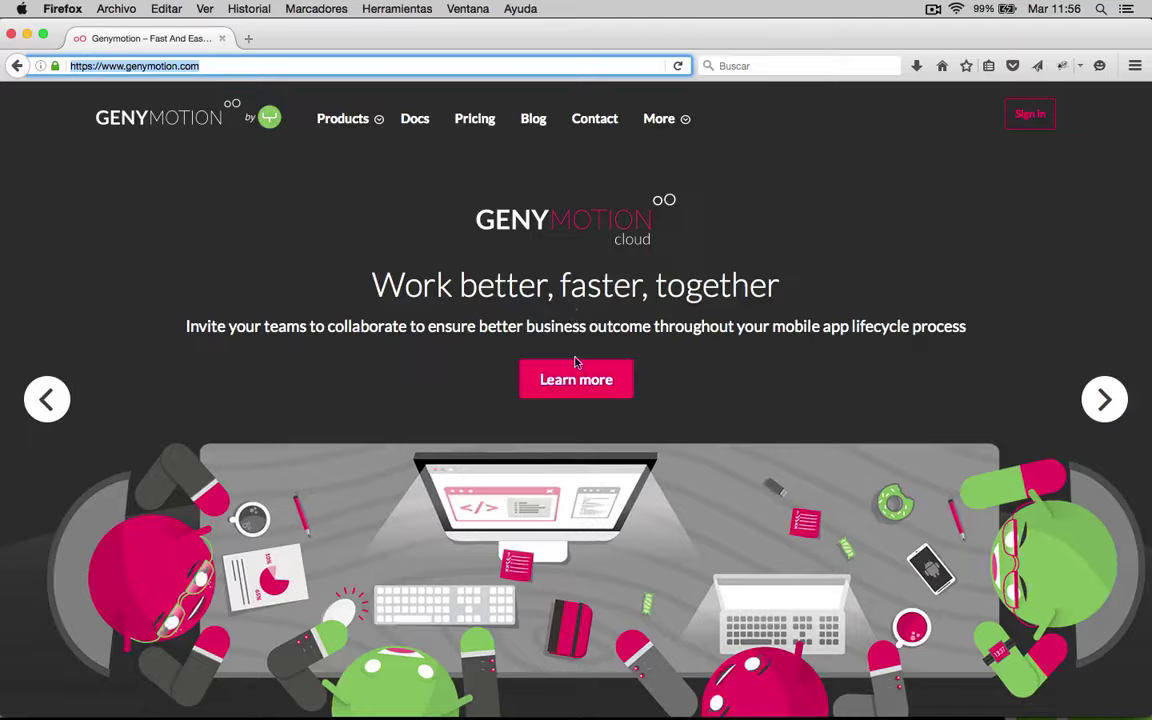
Scroll down through the Genymotion homepage to look over its sections.
scroll(576, 363, down, 5)
scroll(576, 363, down, 3)
scroll(576, 360, up, 8)
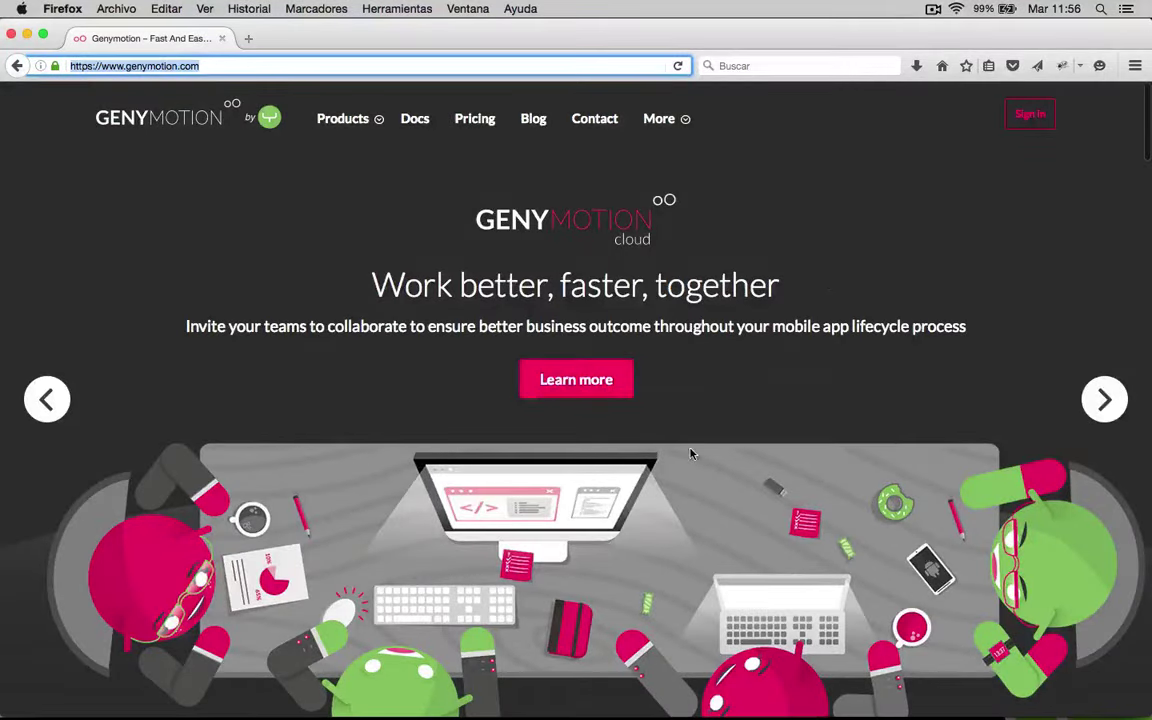
scroll(683, 505, down, 3)
scroll(684, 505, down, 3)
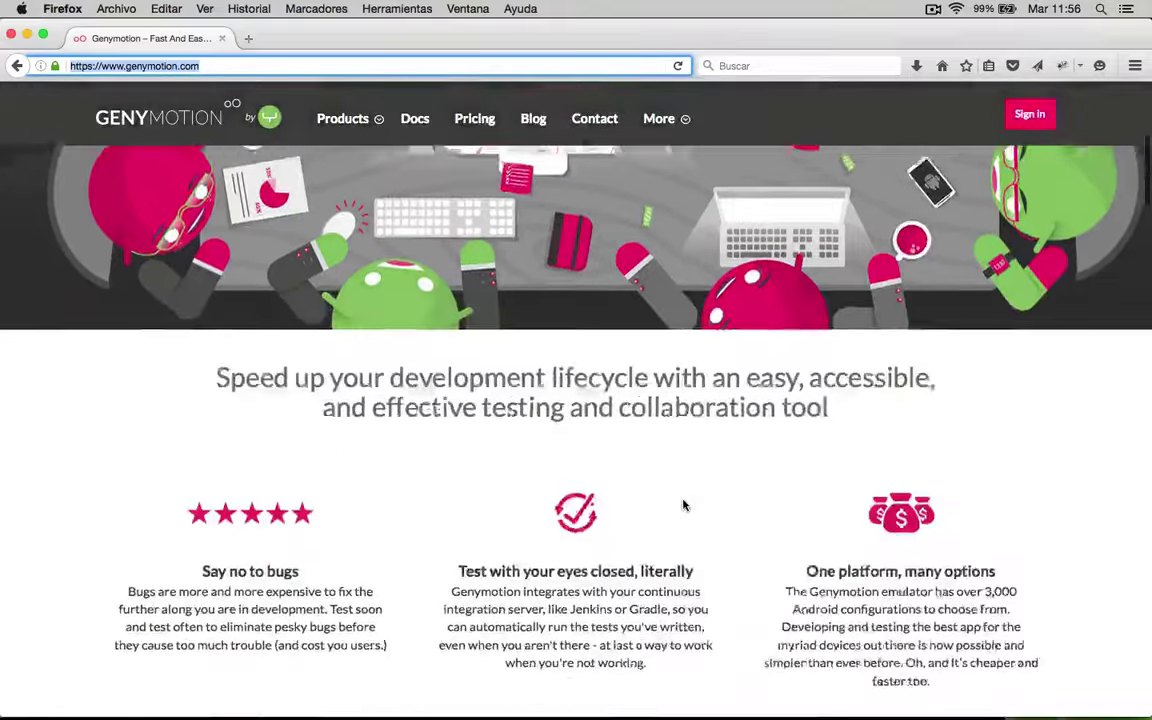
scroll(684, 505, down, 3)
scroll(684, 505, down, 3)
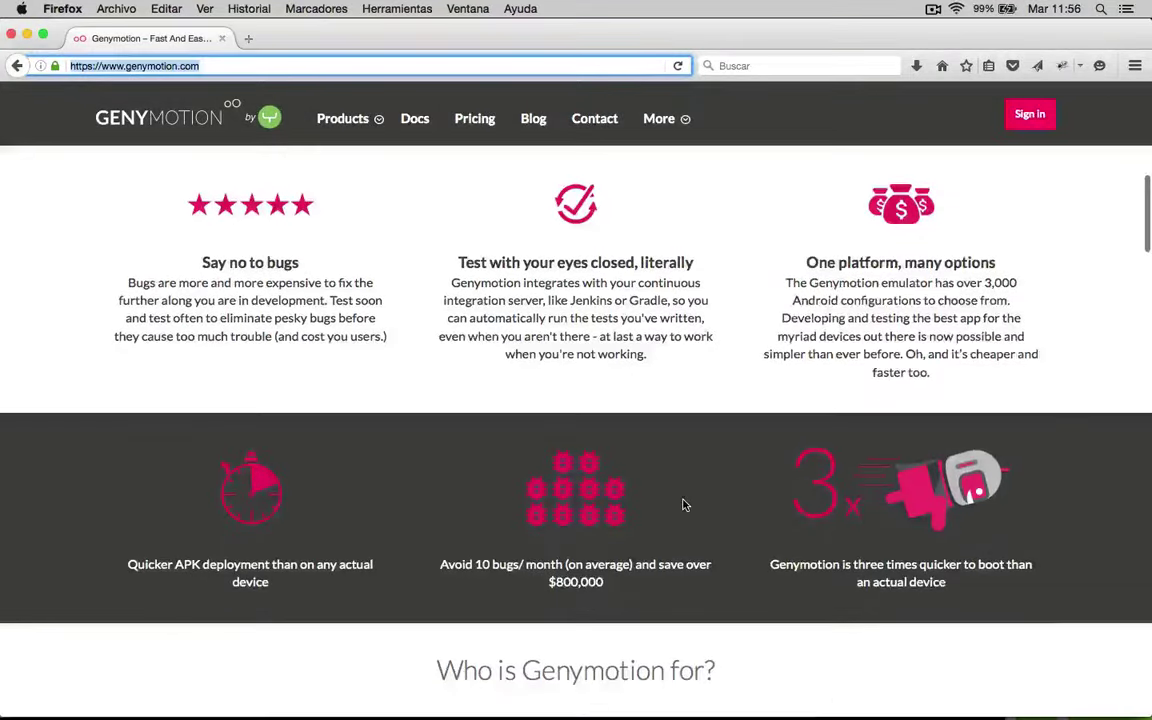
scroll(684, 505, down, 1)
scroll(684, 505, down, 1)
scroll(683, 498, down, 3)
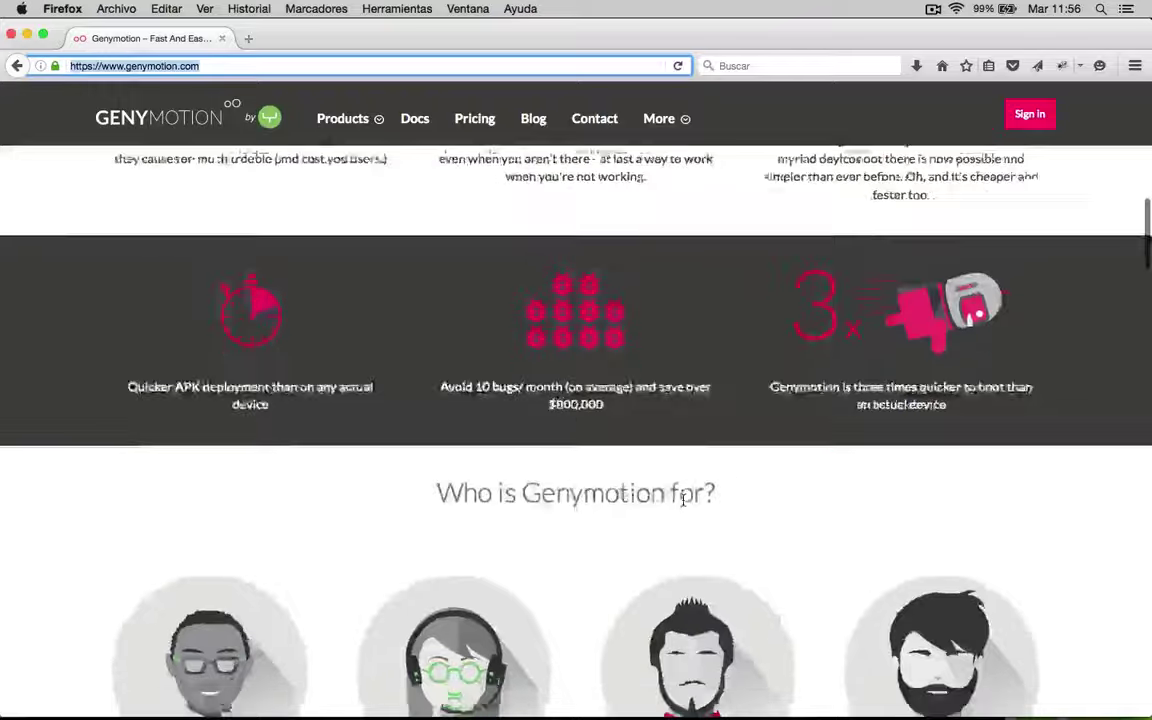
scroll(683, 498, down, 3)
scroll(683, 499, down, 1)
scroll(683, 500, down, 3)
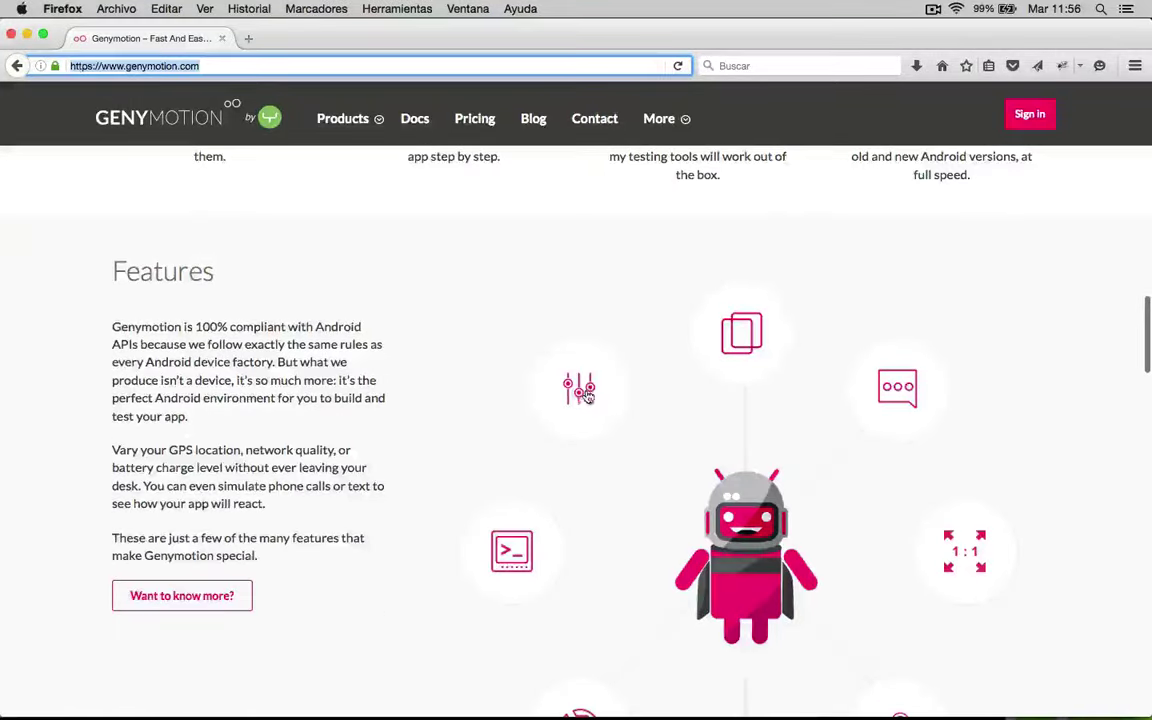
scroll(276, 368, down, 3)
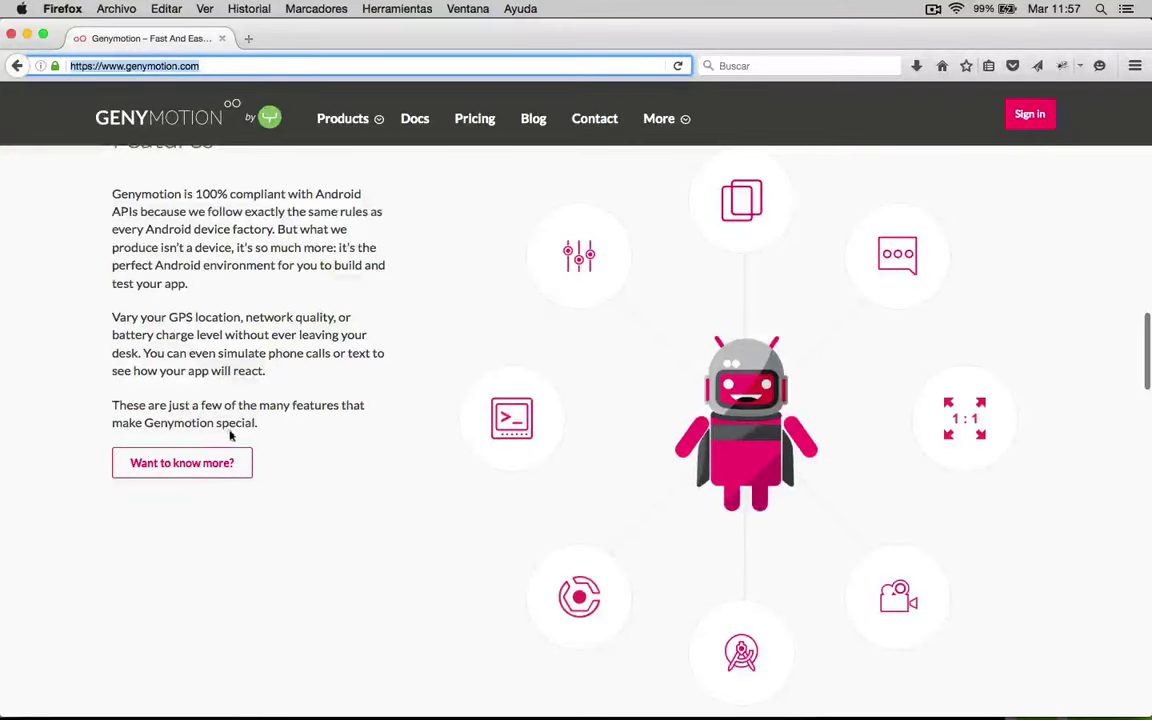
Jump to the Get Genymotion now pricing and highlight the $412 Business plan price.
click(213, 466)
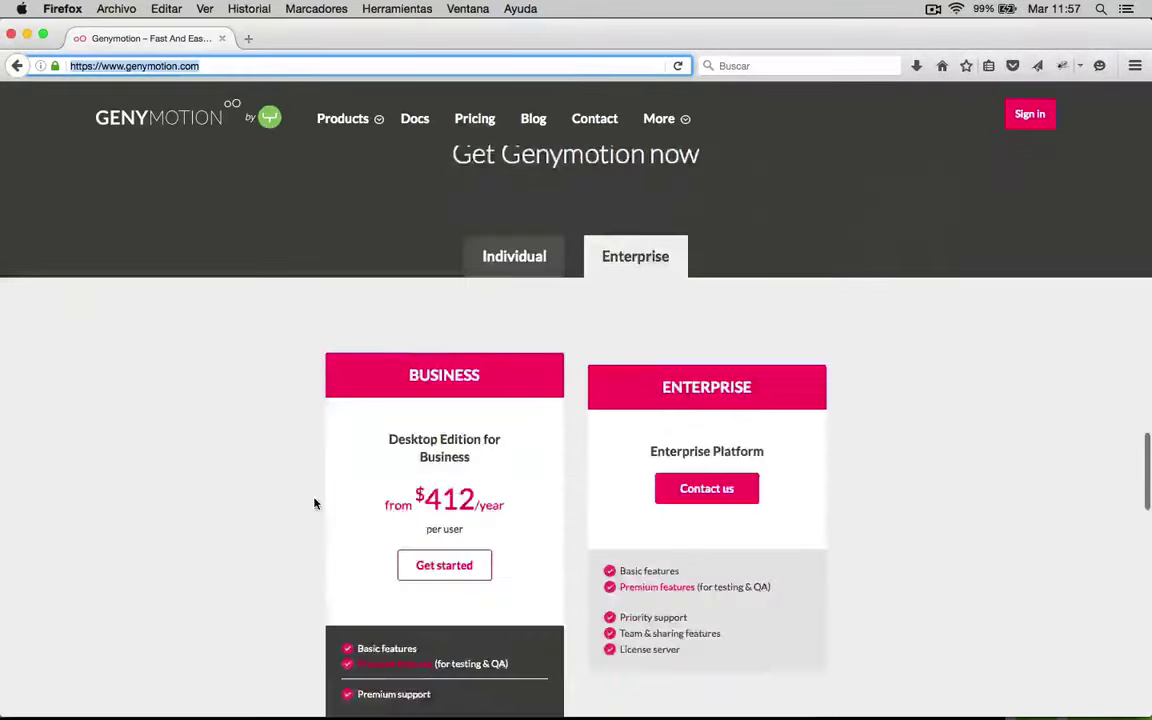
scroll(316, 501, down, 2)
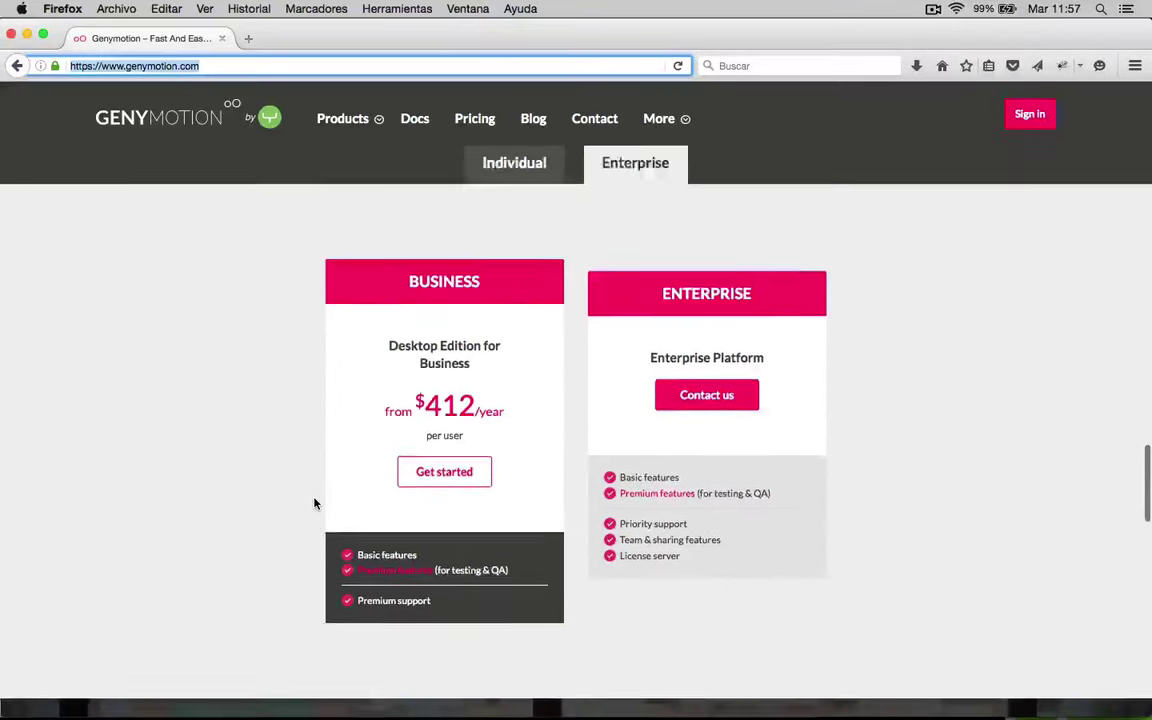
scroll(316, 501, up, 3)
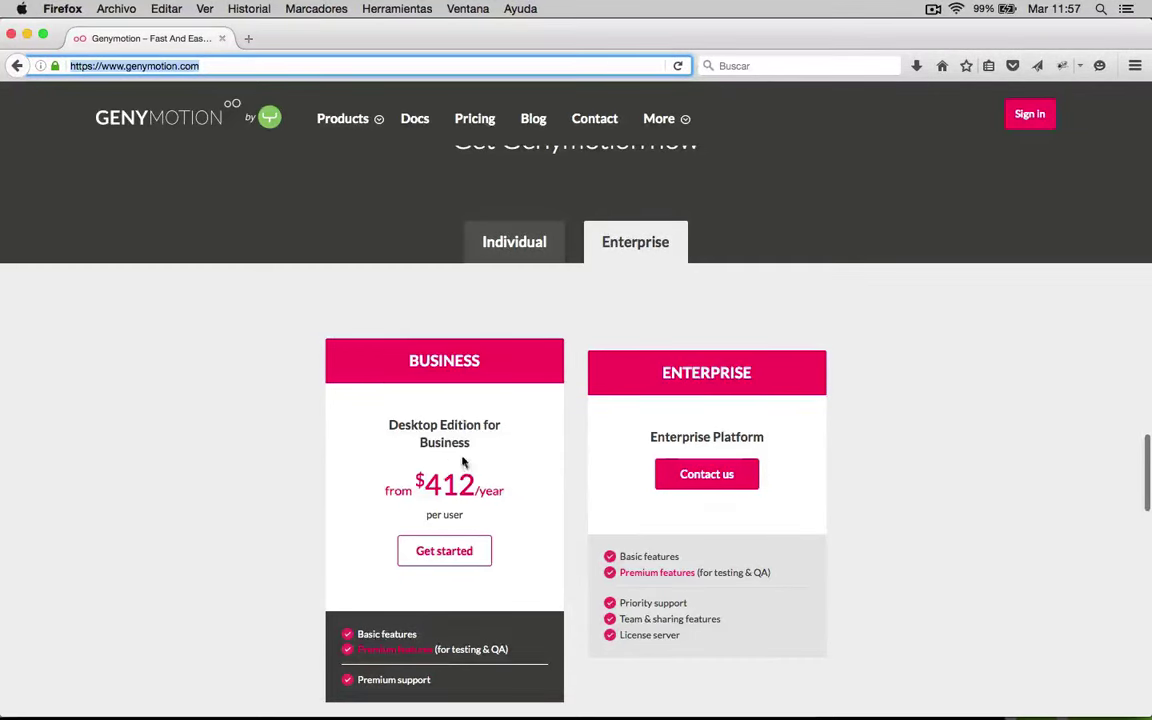
drag(473, 493, 416, 480)
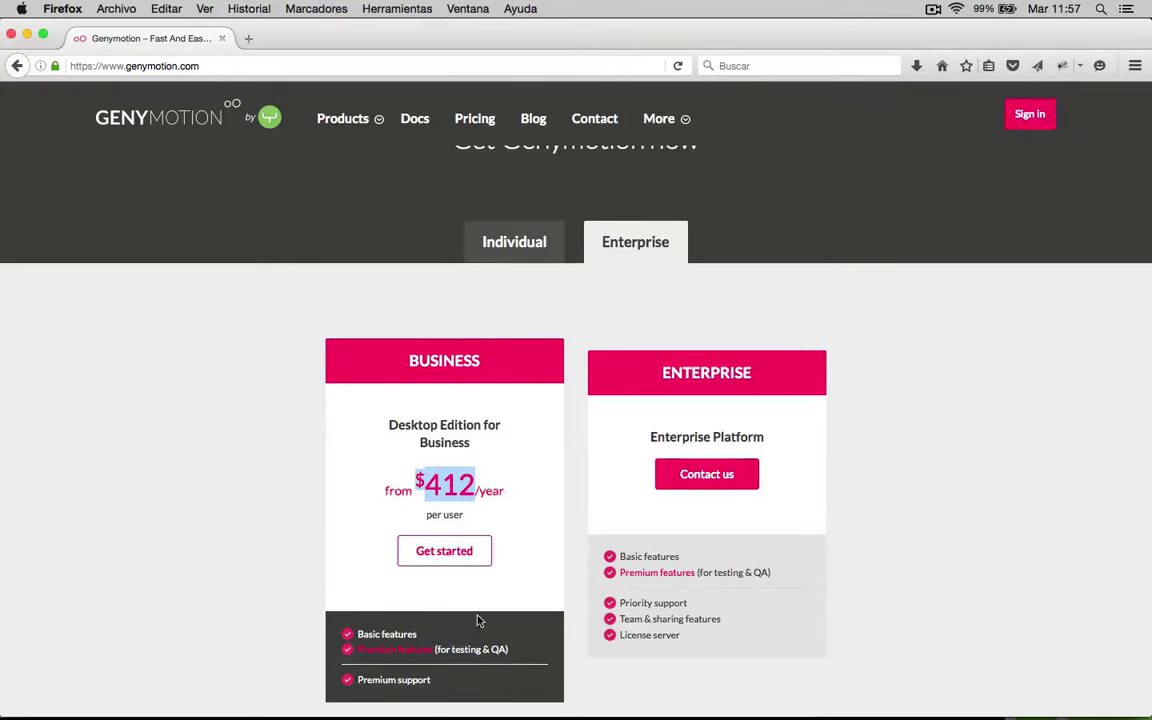
Scroll around the pricing section to review the Business Desktop and Enterprise Platform offers.
scroll(496, 666, down, 2)
scroll(496, 666, down, 1)
scroll(498, 668, down, 2)
scroll(497, 668, down, 1)
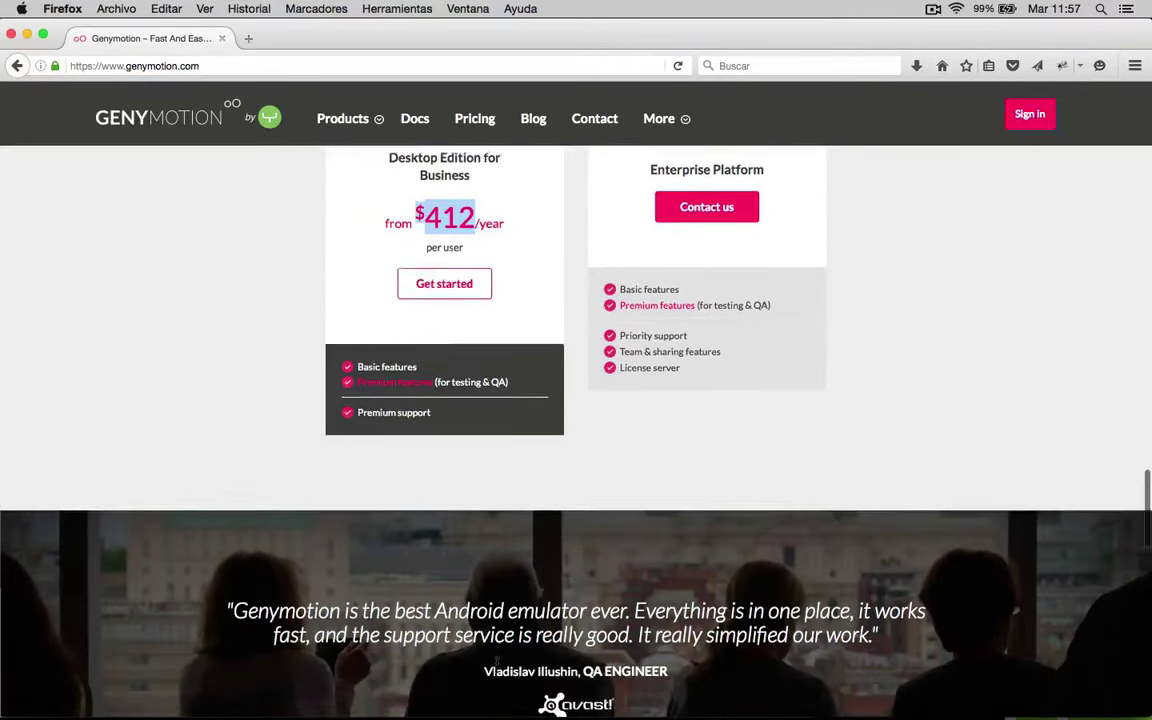
scroll(497, 668, down, 3)
scroll(498, 668, down, 3)
scroll(498, 668, down, 4)
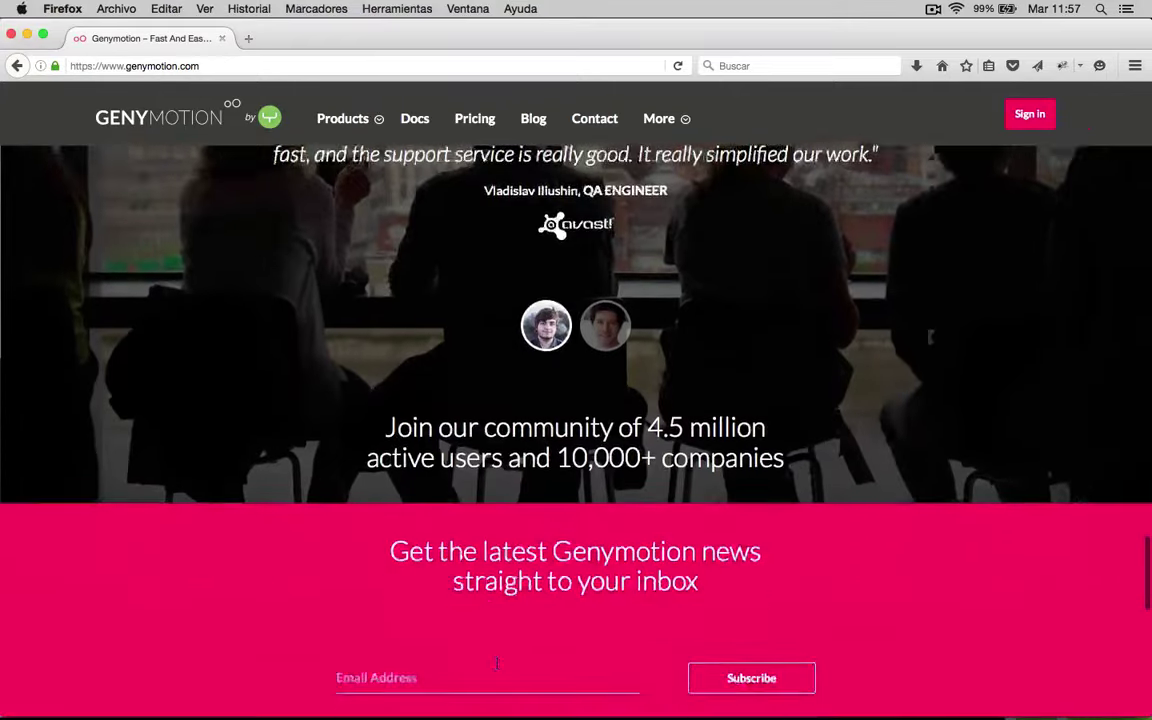
scroll(498, 668, down, 3)
scroll(498, 668, down, 6)
scroll(498, 668, down, 2)
scroll(498, 668, down, 2)
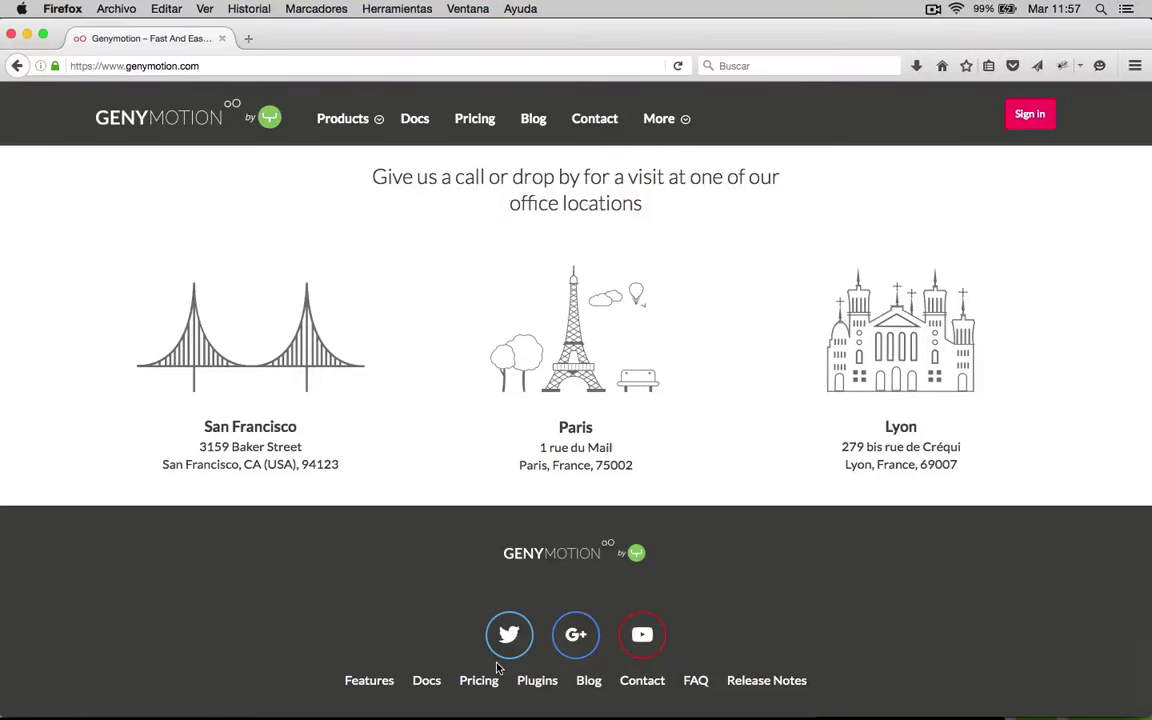
scroll(476, 553, up, 1)
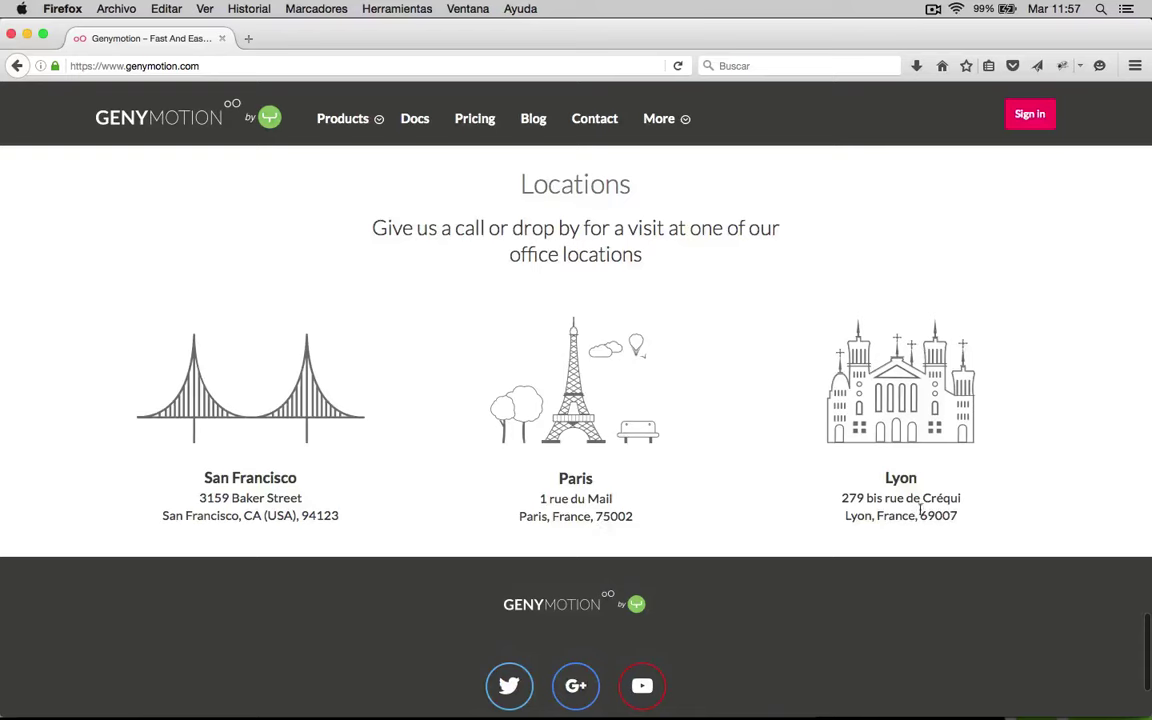
scroll(649, 561, down, 4)
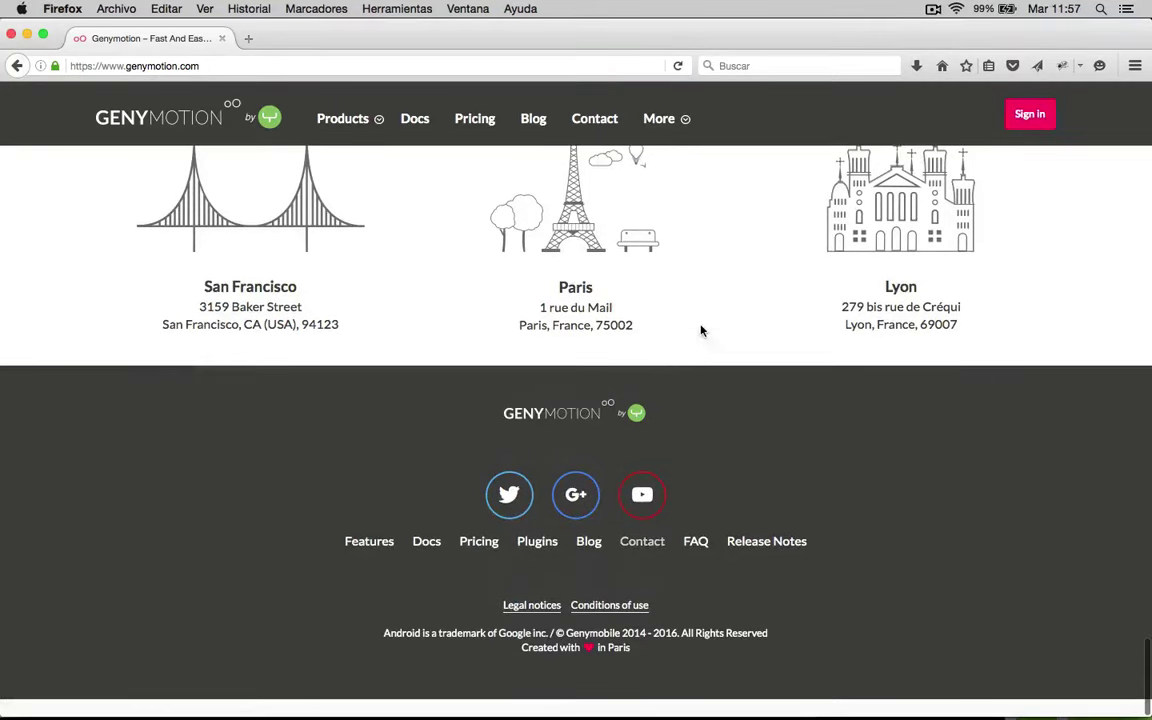
scroll(624, 361, up, 3)
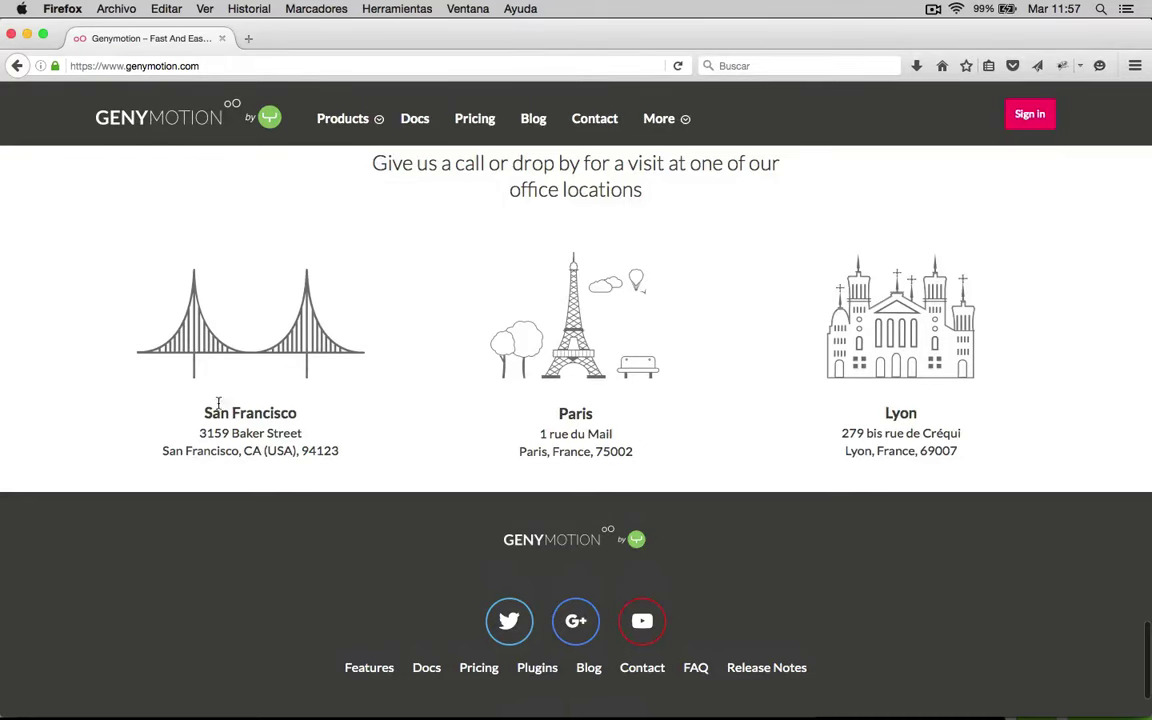
scroll(362, 585, down, 3)
scroll(366, 599, up, 8)
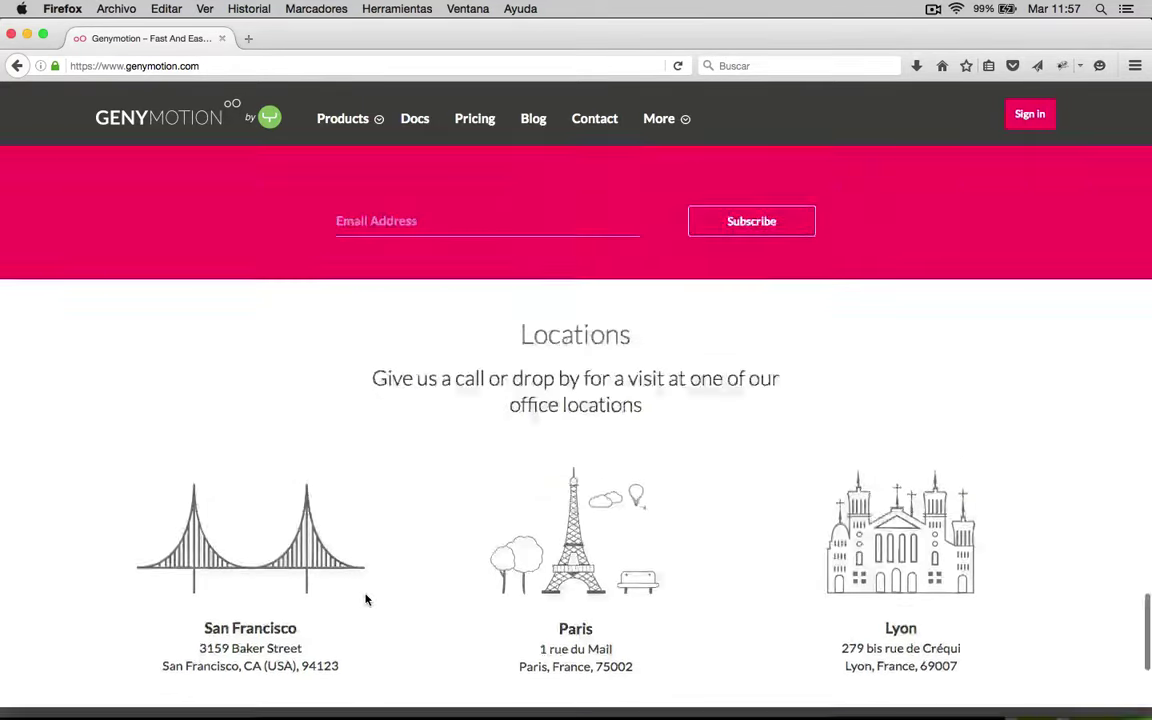
scroll(366, 599, up, 10)
scroll(366, 599, up, 5)
scroll(366, 599, up, 4)
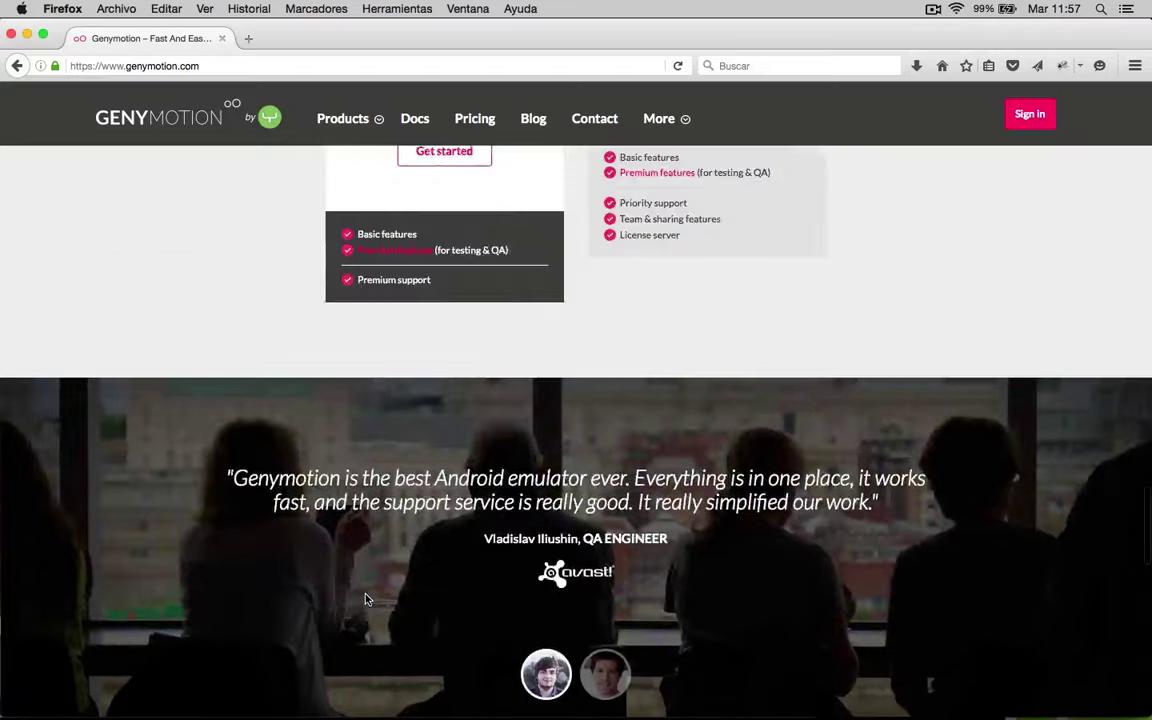
scroll(366, 599, down, 7)
scroll(366, 599, down, 2)
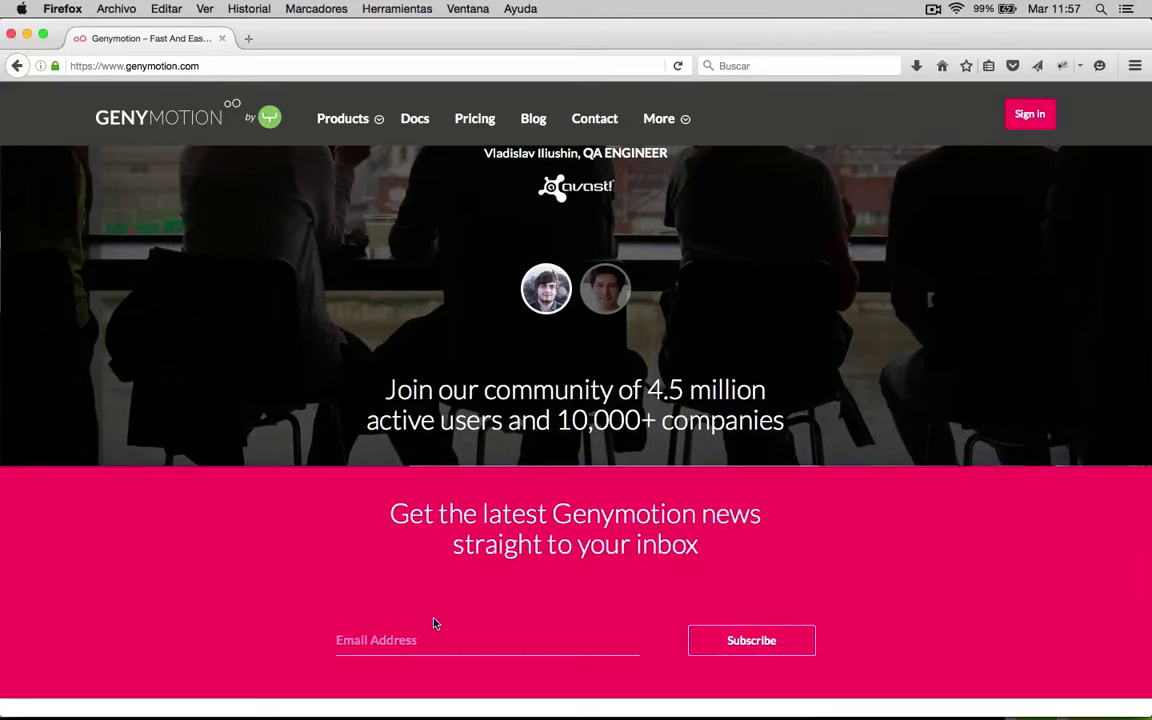
scroll(434, 623, up, 3)
scroll(422, 580, up, 5)
scroll(422, 580, up, 5)
scroll(422, 580, up, 3)
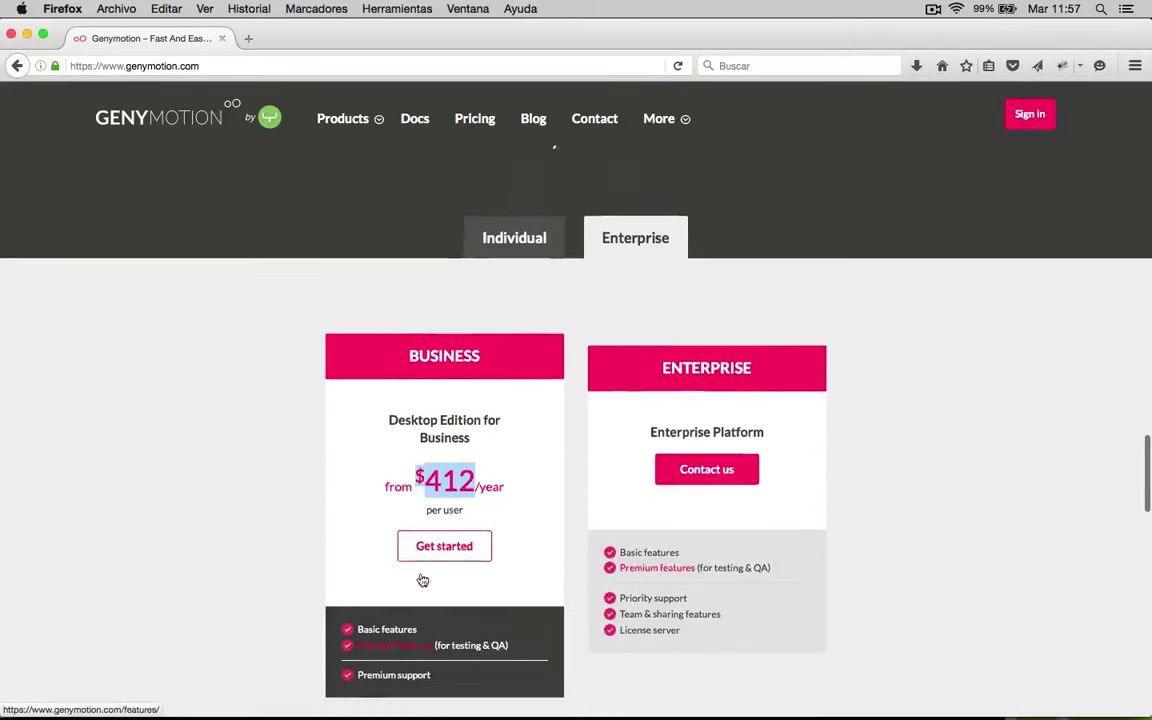
scroll(422, 580, up, 3)
scroll(427, 576, down, 1)
scroll(499, 550, down, 1)
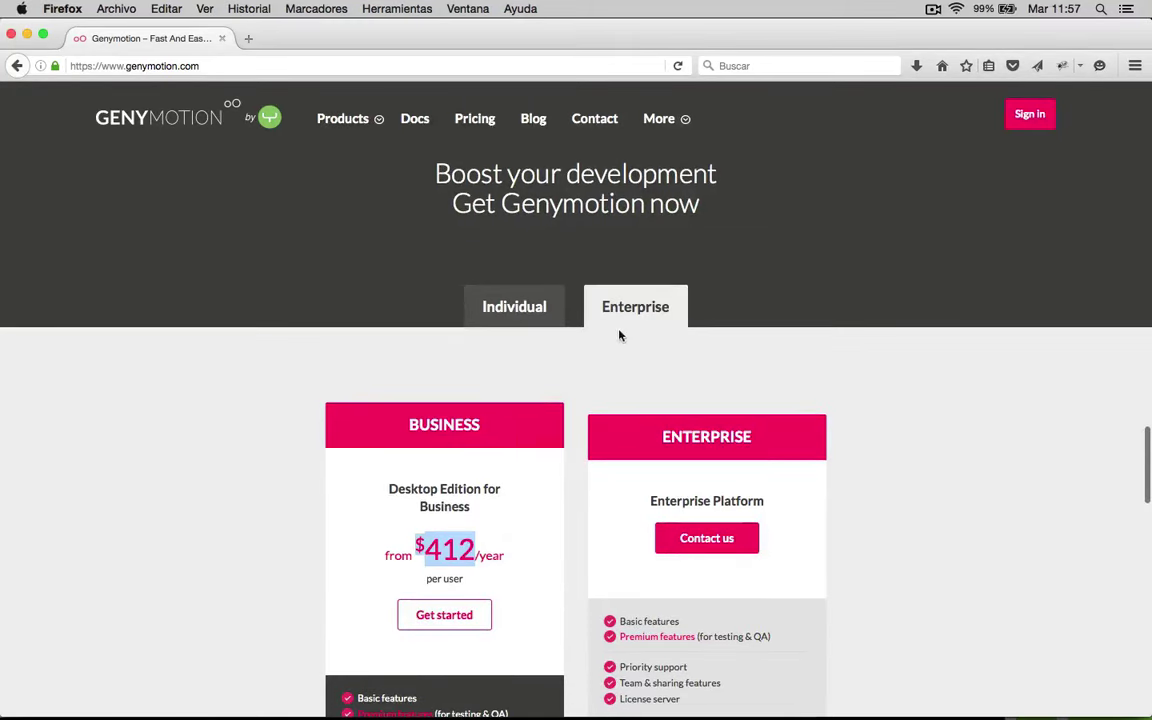
click(519, 313)
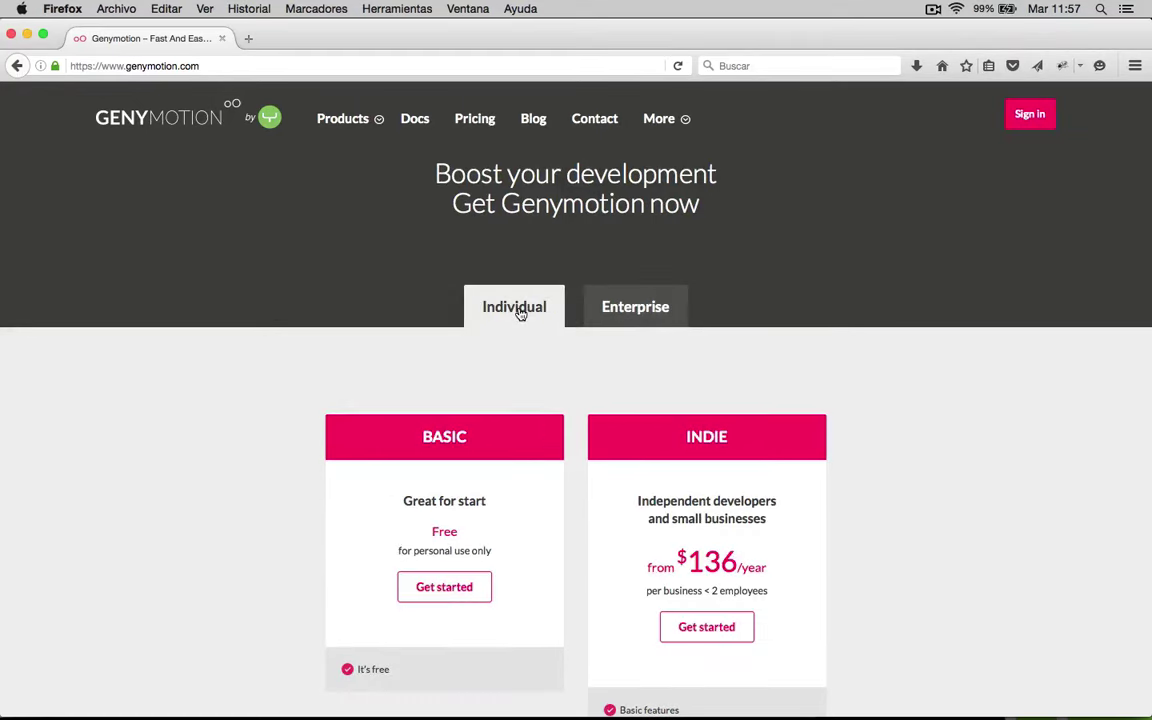
click(630, 313)
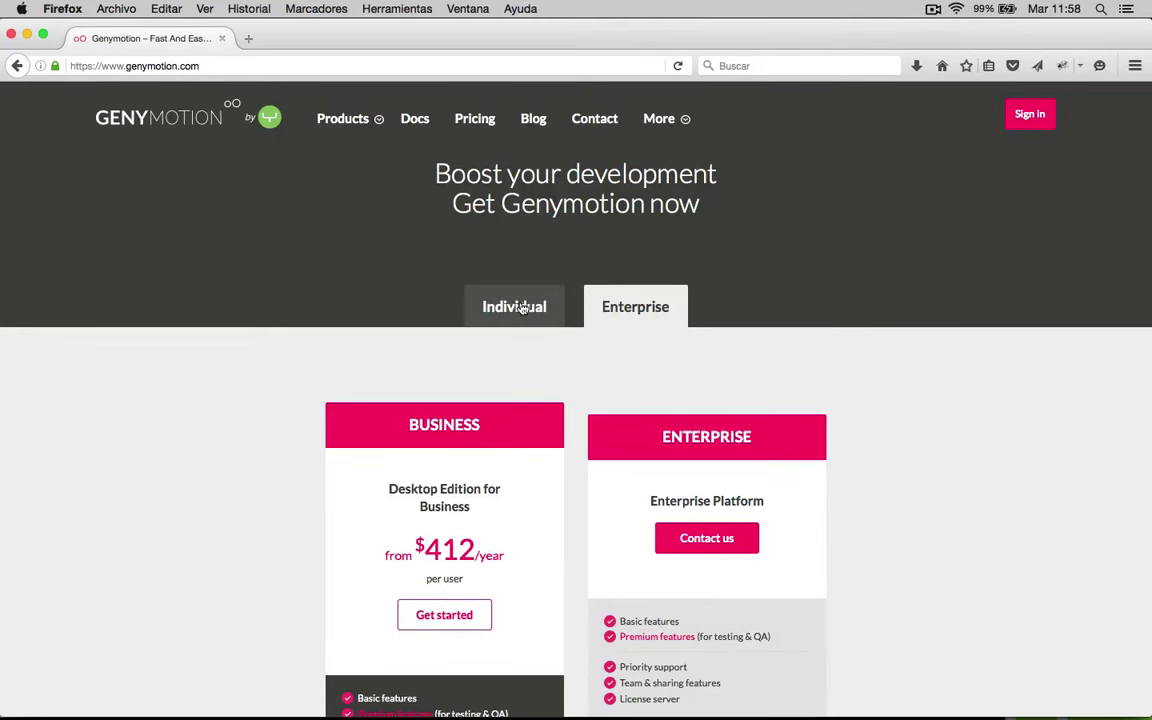
click(491, 309)
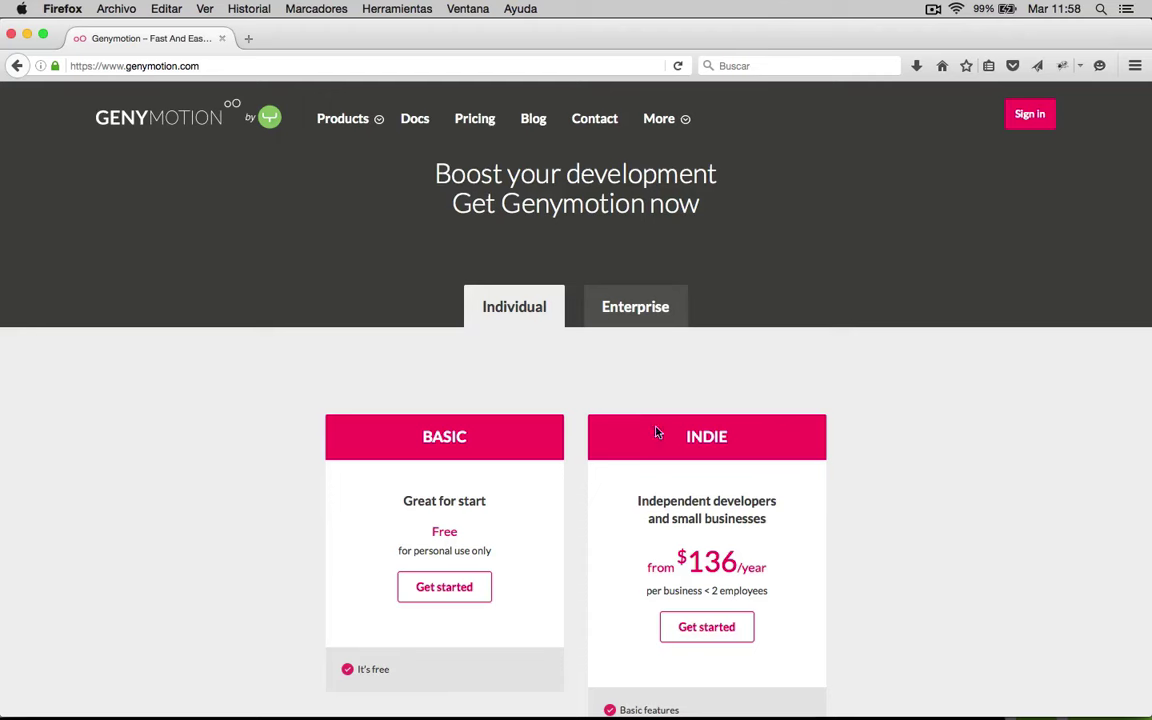
scroll(719, 588, down, 1)
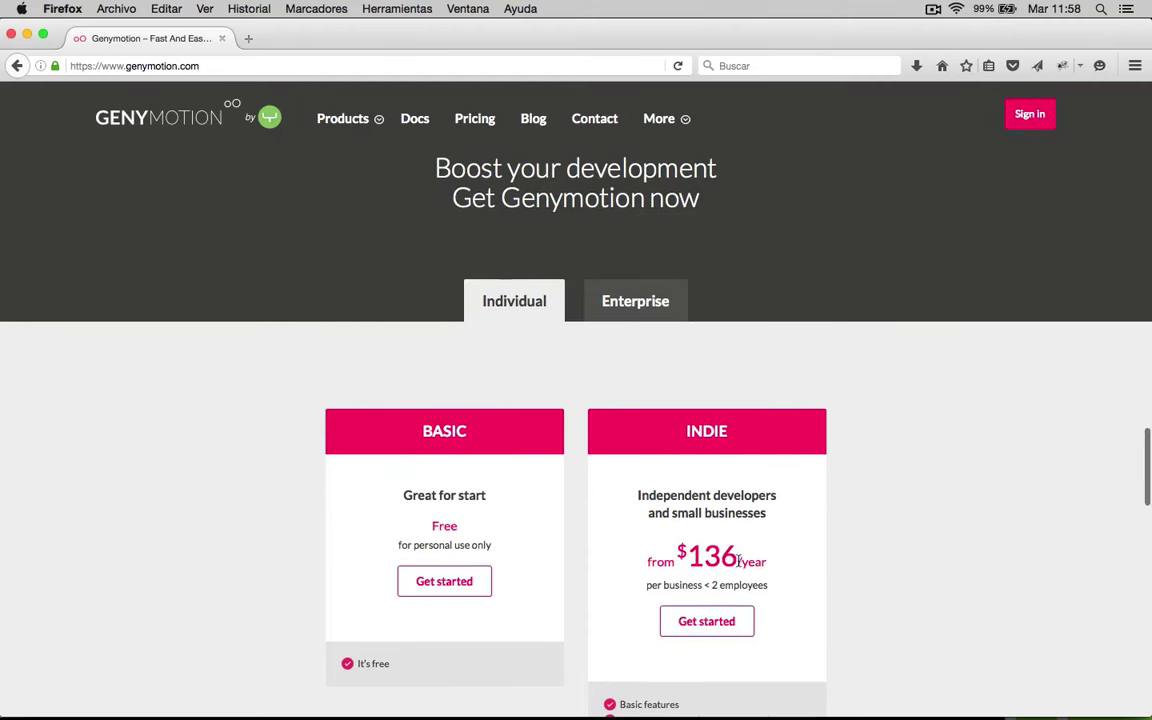
double_click(730, 558)
click(716, 587)
drag(770, 588, 639, 587)
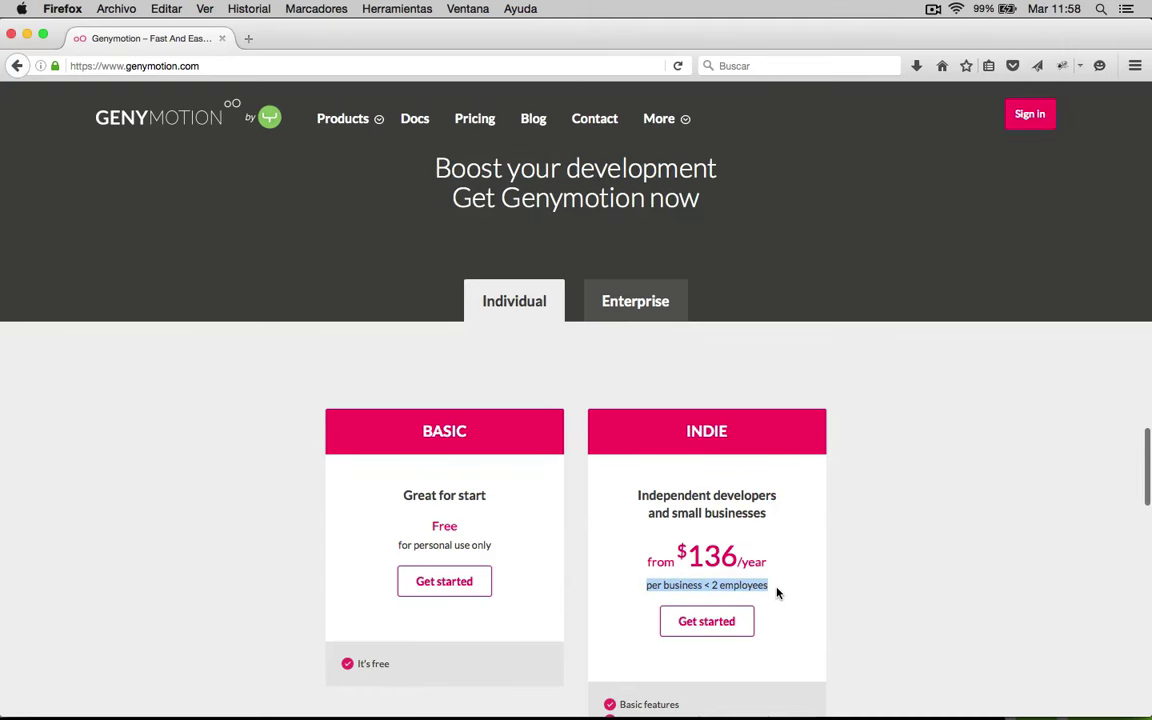
scroll(776, 592, down, 3)
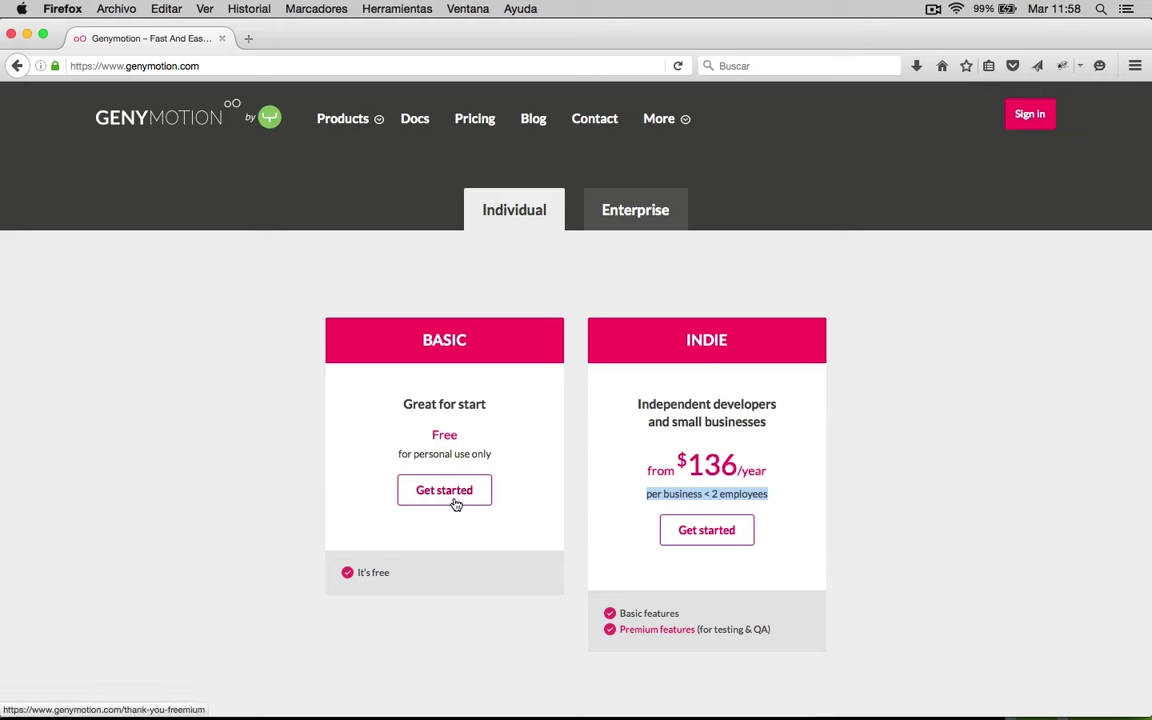
Pick the free Basic plan, then request the Genymotion package from the Congratulations page.
click(455, 500)
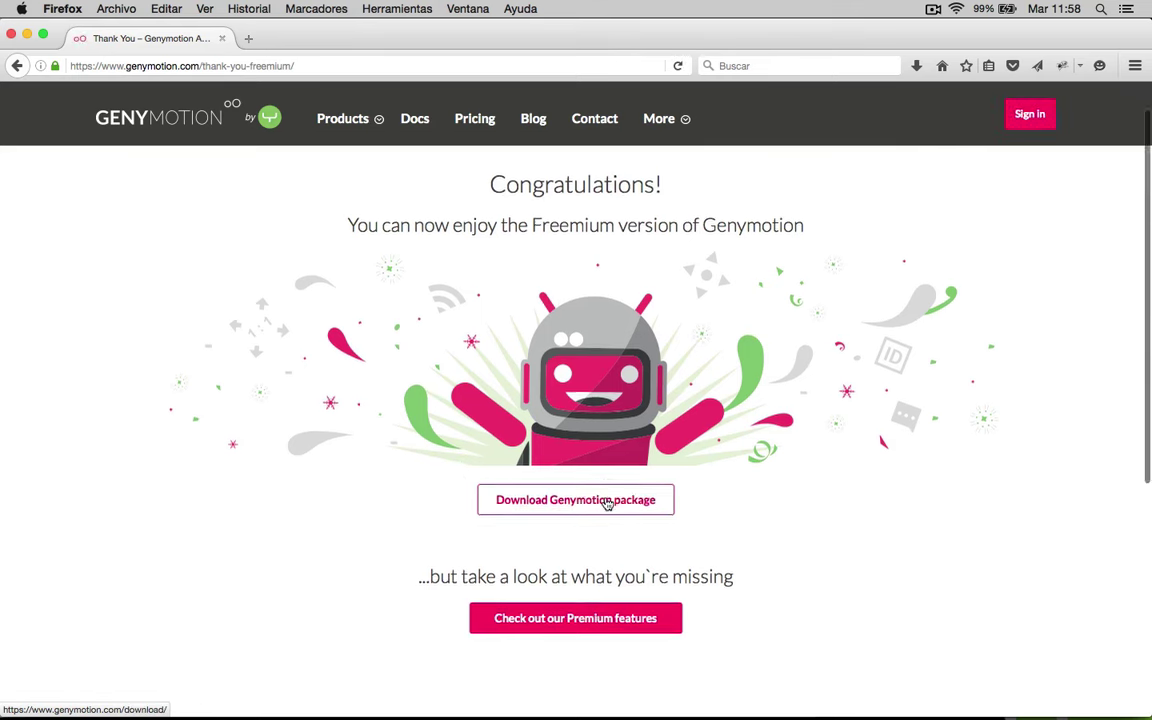
scroll(610, 510, down, 5)
scroll(605, 502, up, 2)
scroll(607, 501, up, 3)
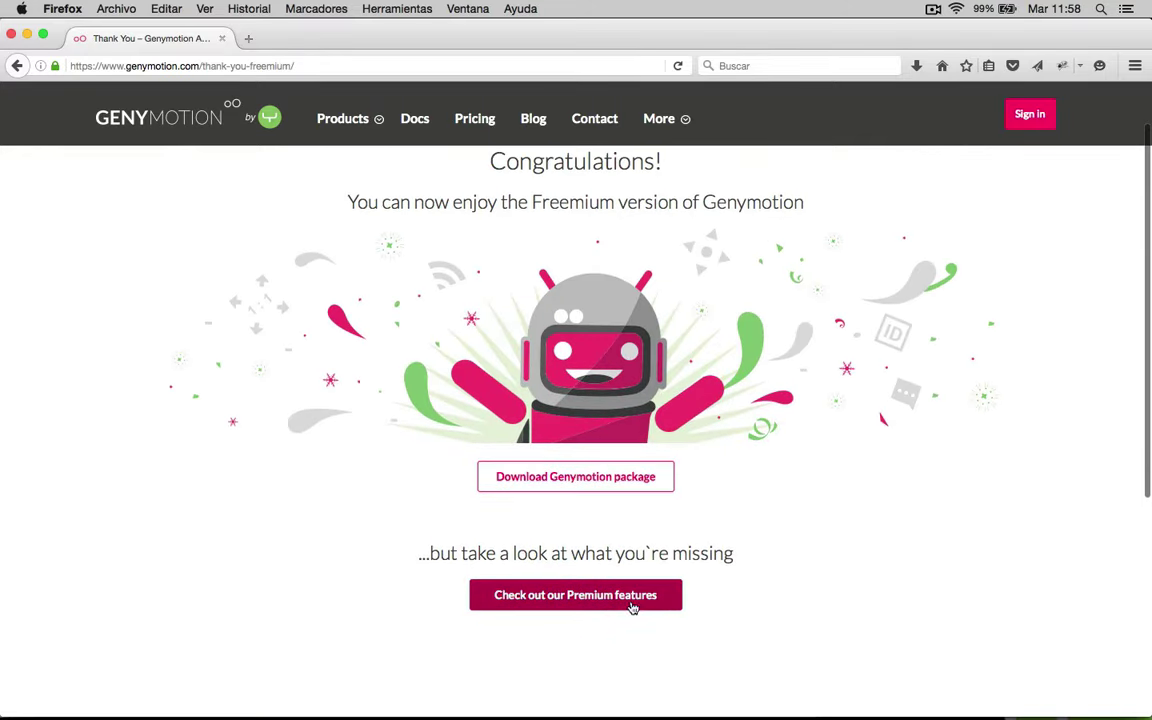
scroll(635, 605, up, 1)
click(611, 543)
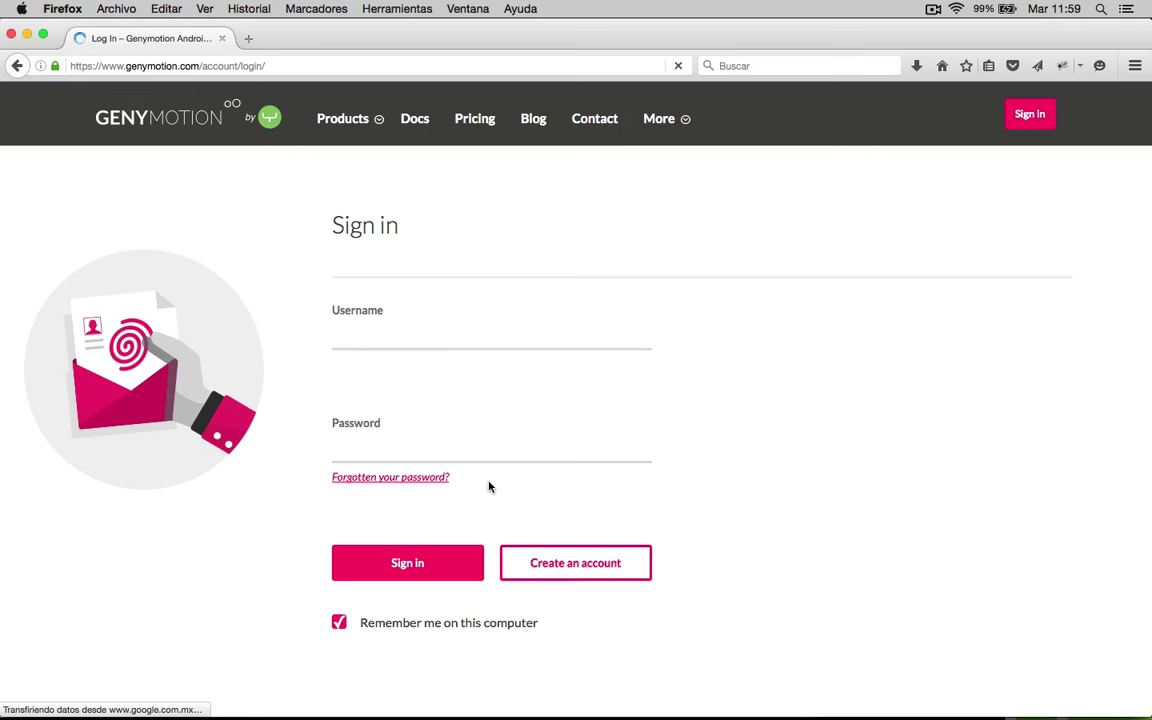
Start a new account, entering the username, the suggested email address and a password.
click(565, 566)
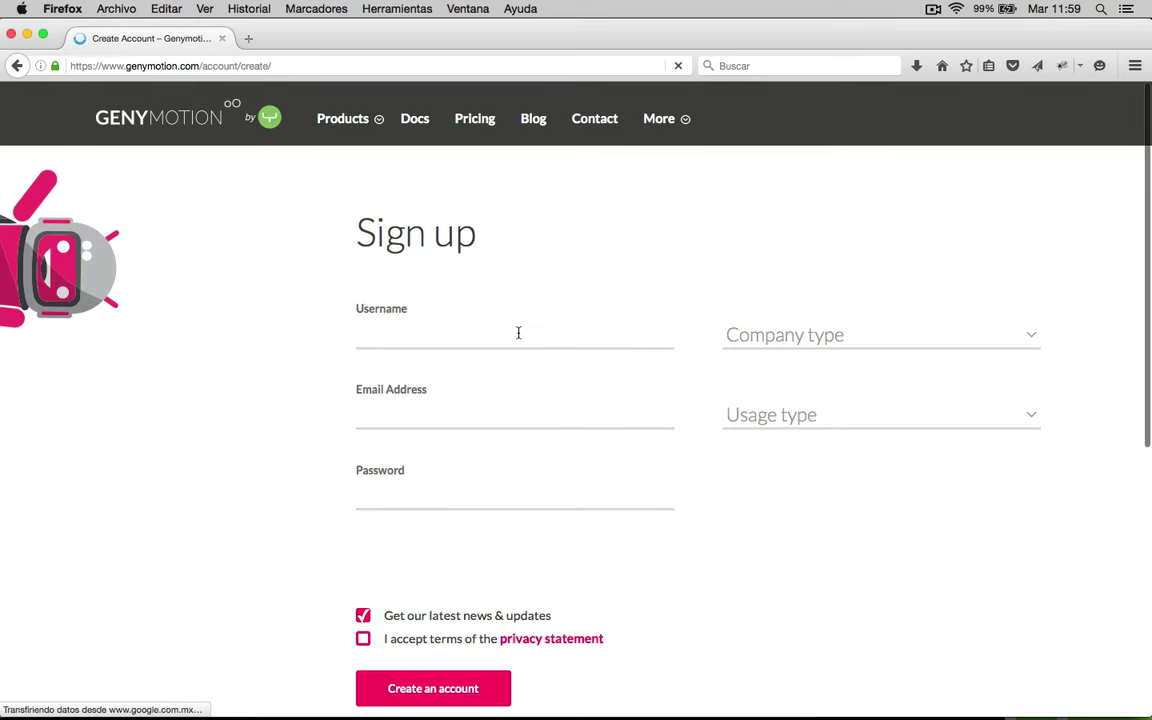
click(518, 332)
text(jose)
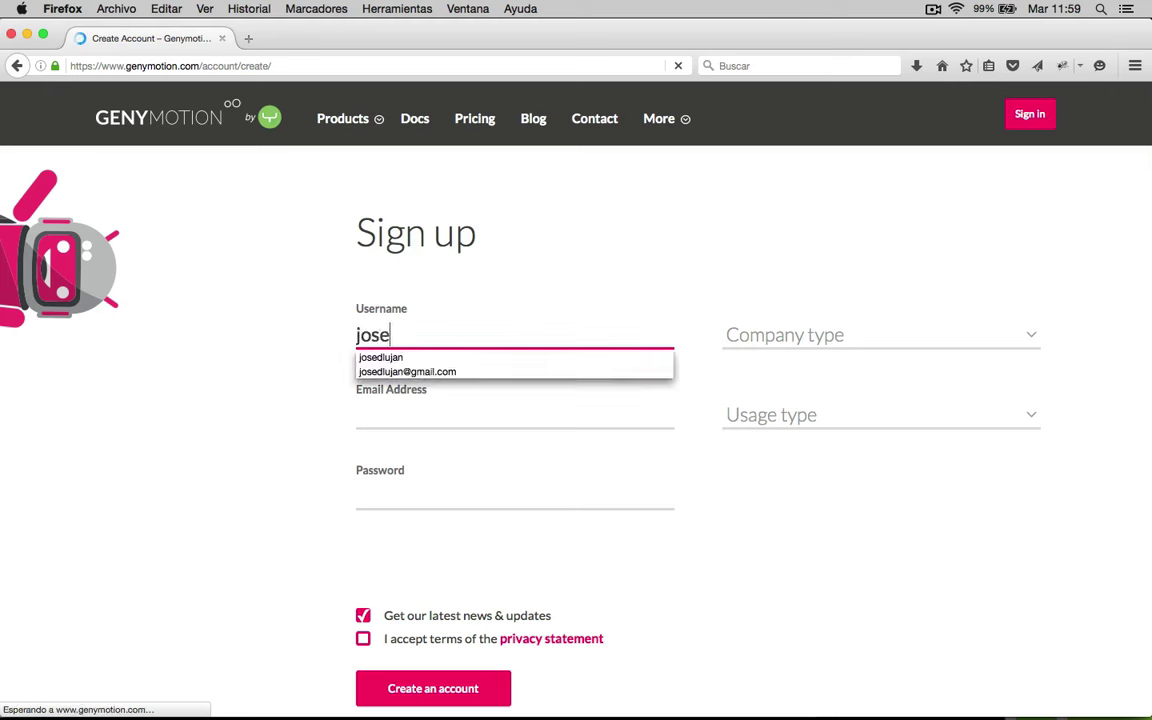
text(dlujan)
key(Tab)
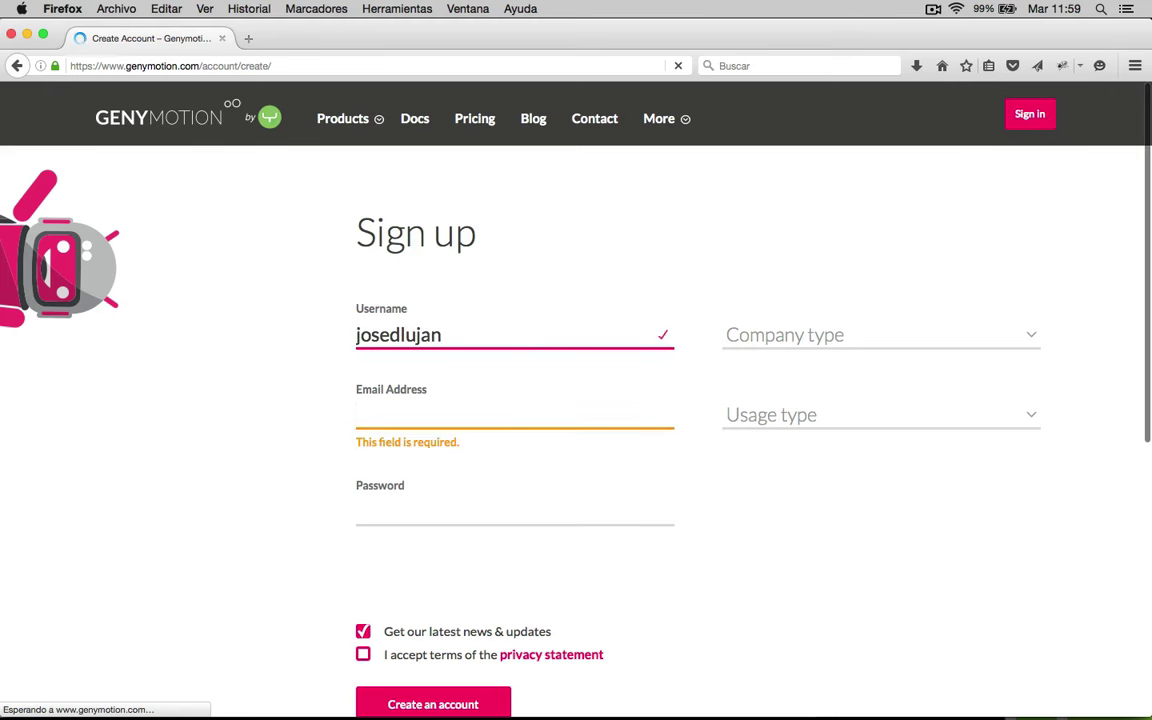
text(josed)
key(Down)
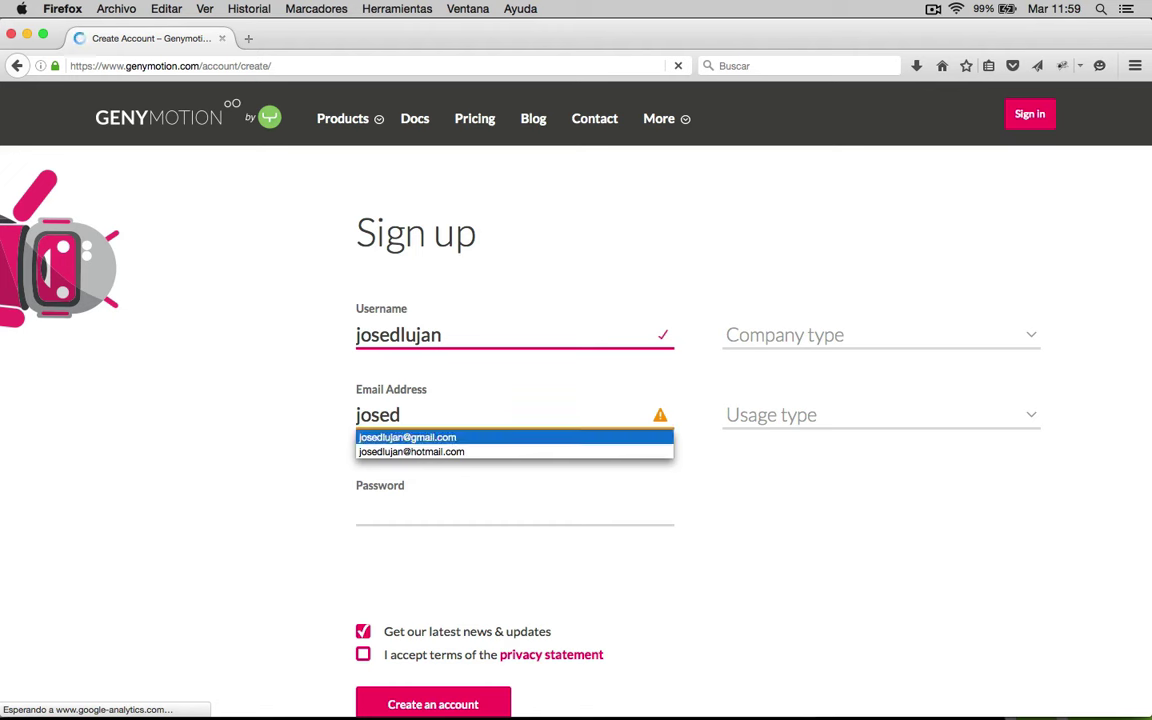
key(Return)
key(Tab)
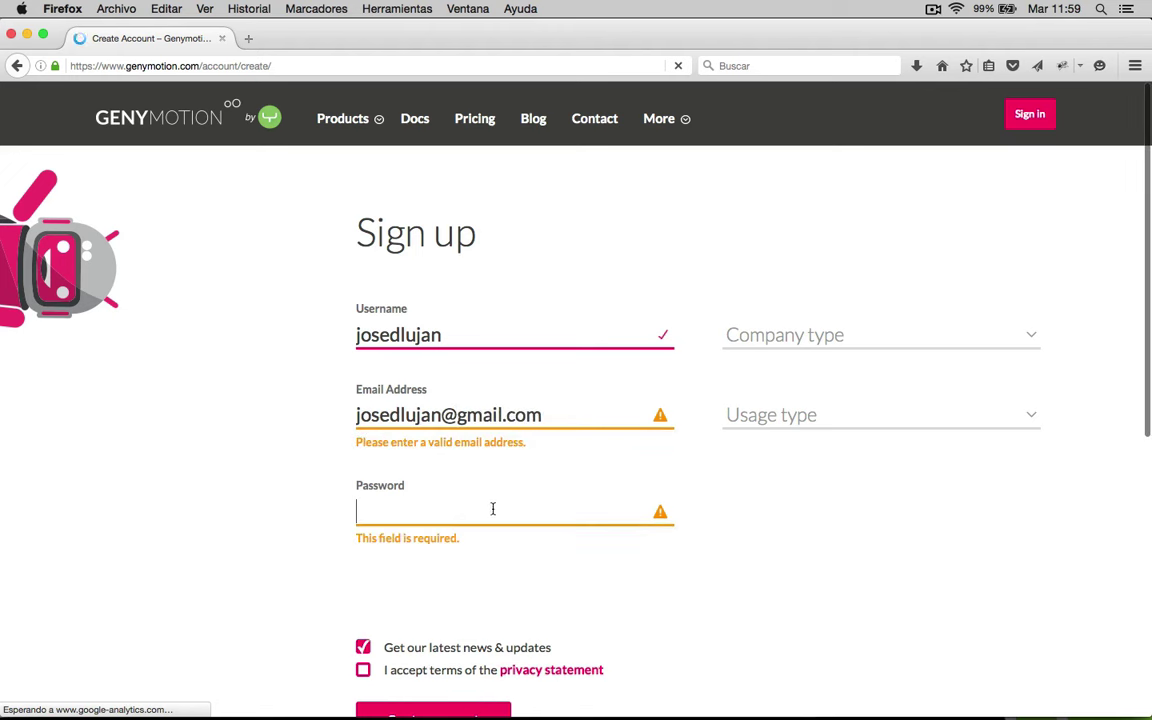
text(a)
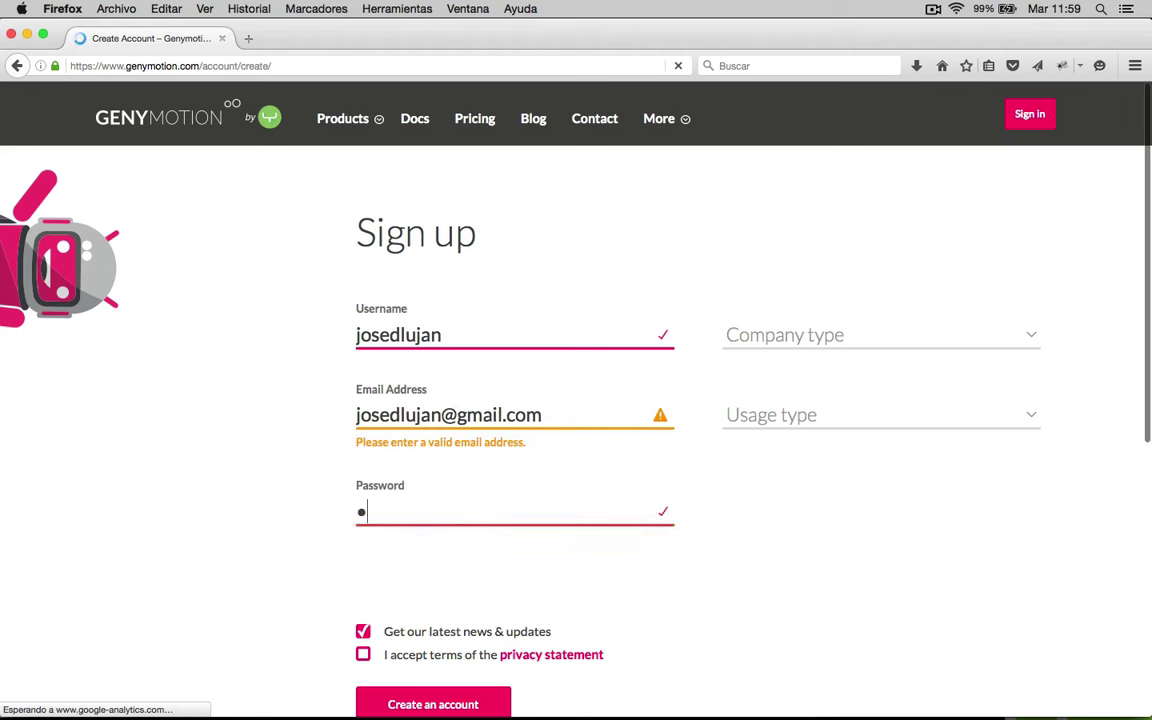
key(BackSpace)
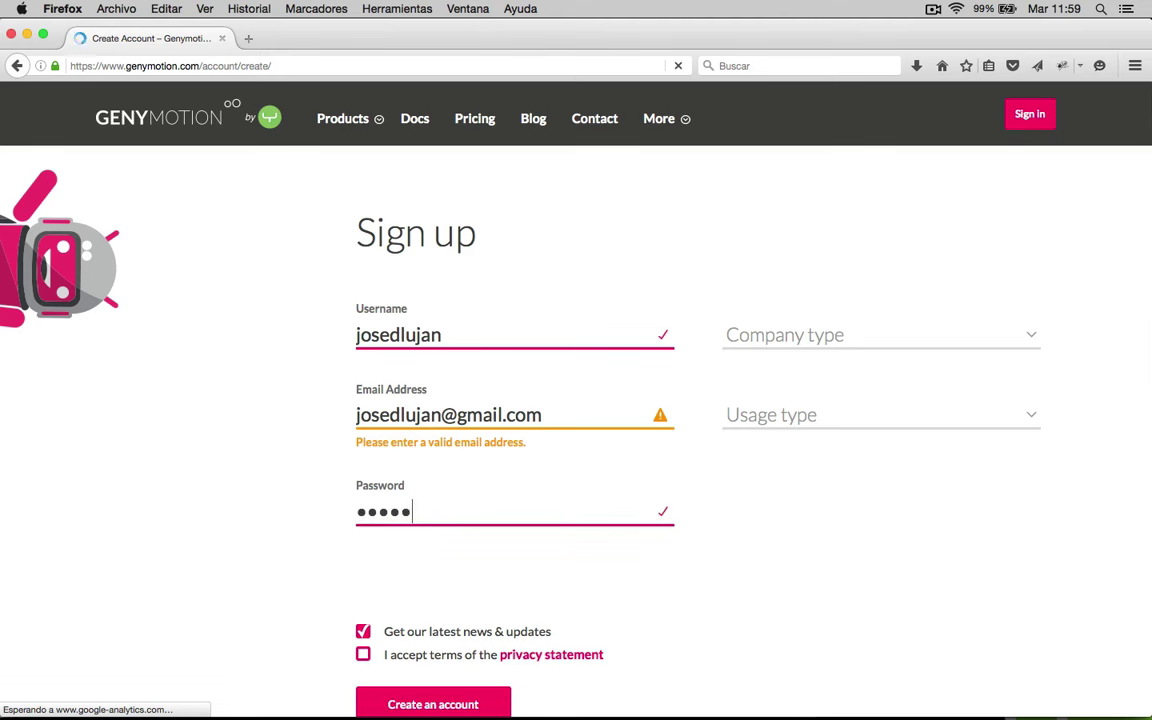
Set company type Freelancers, company name None, usage Development, and accept the privacy terms.
click(793, 341)
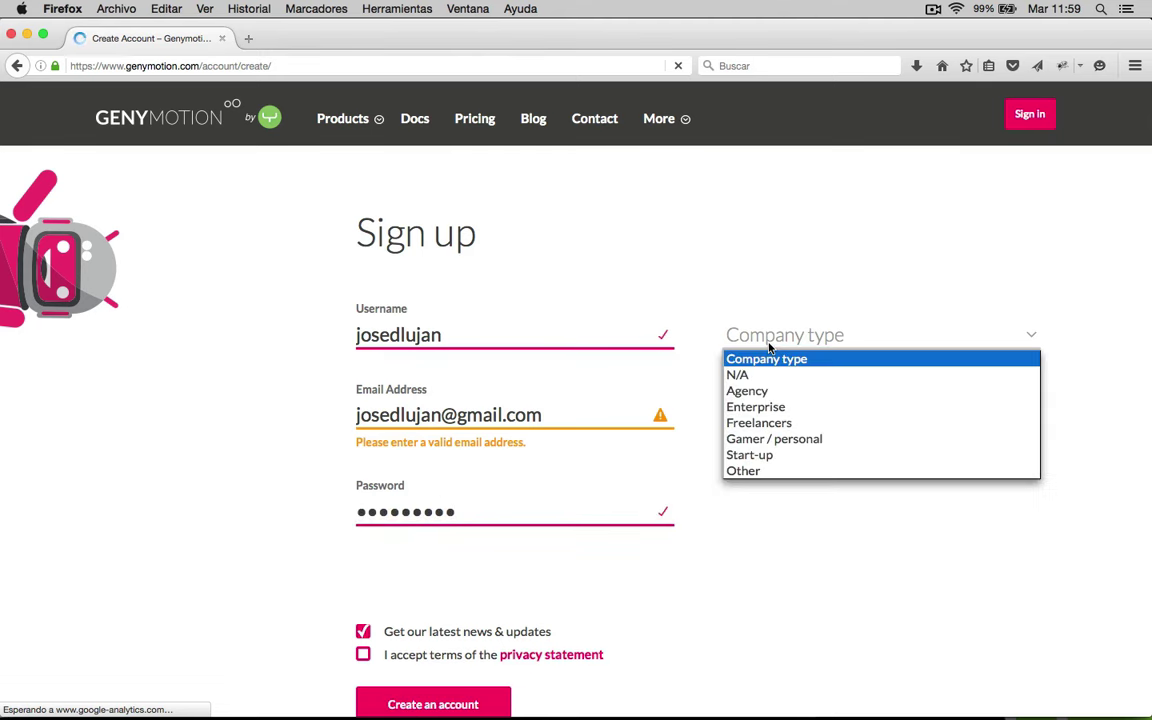
click(798, 421)
click(801, 413)
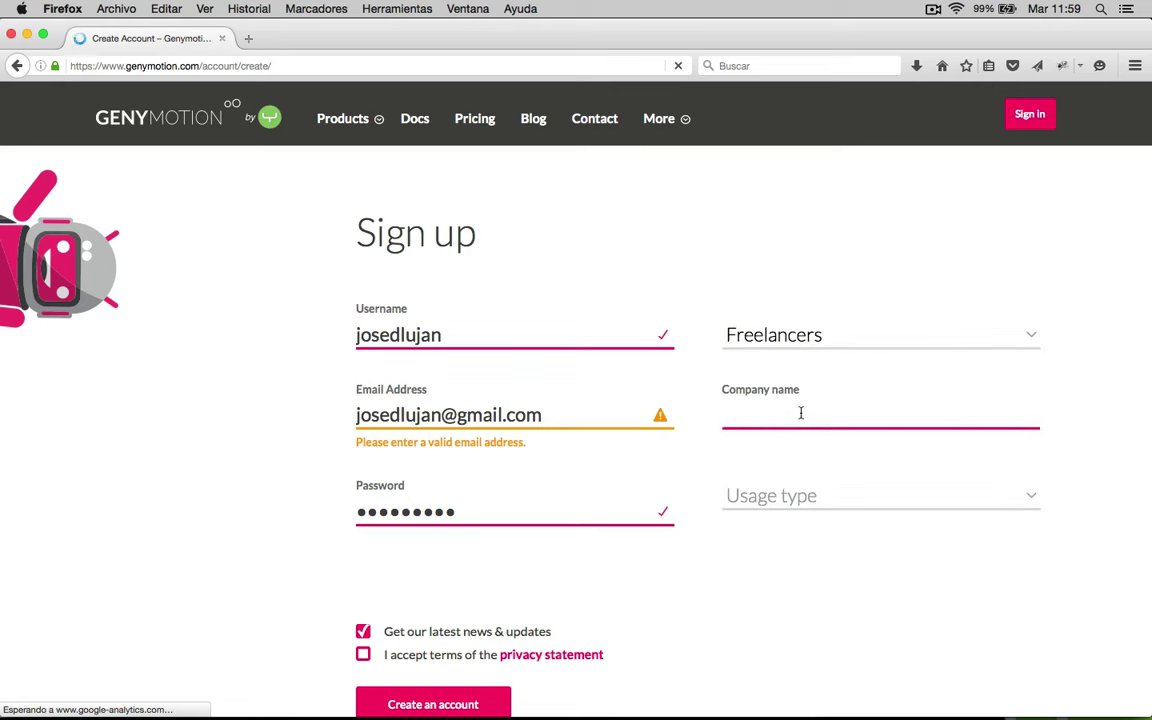
text(None)
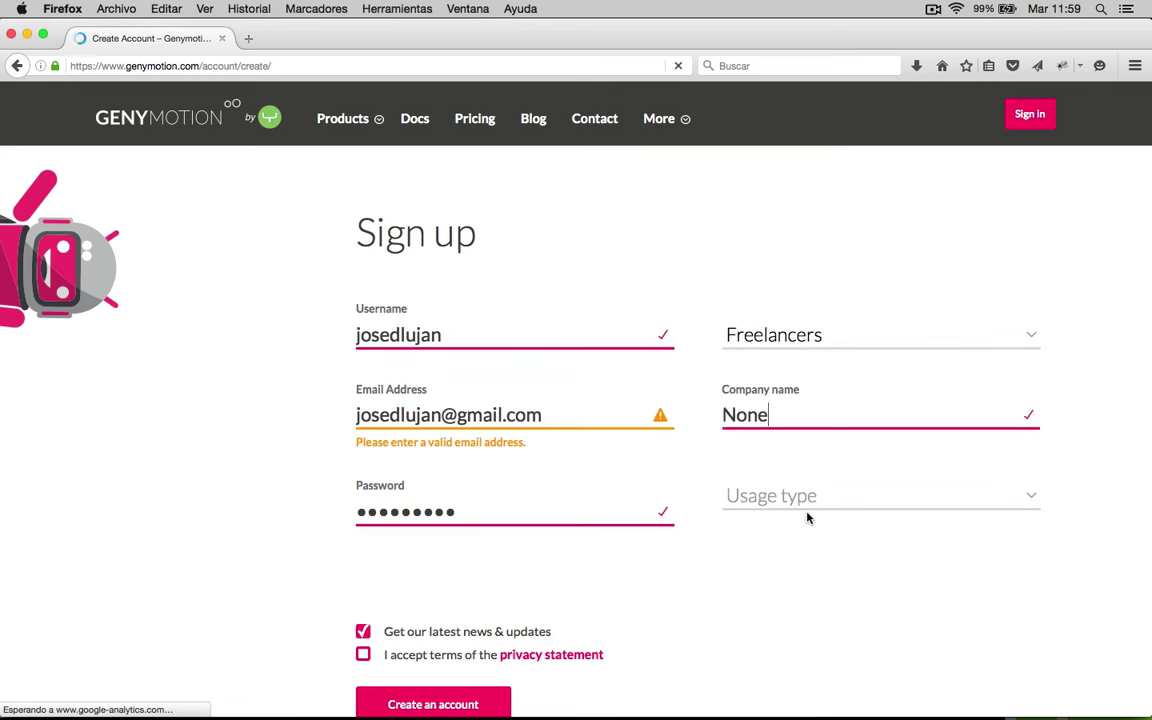
click(805, 503)
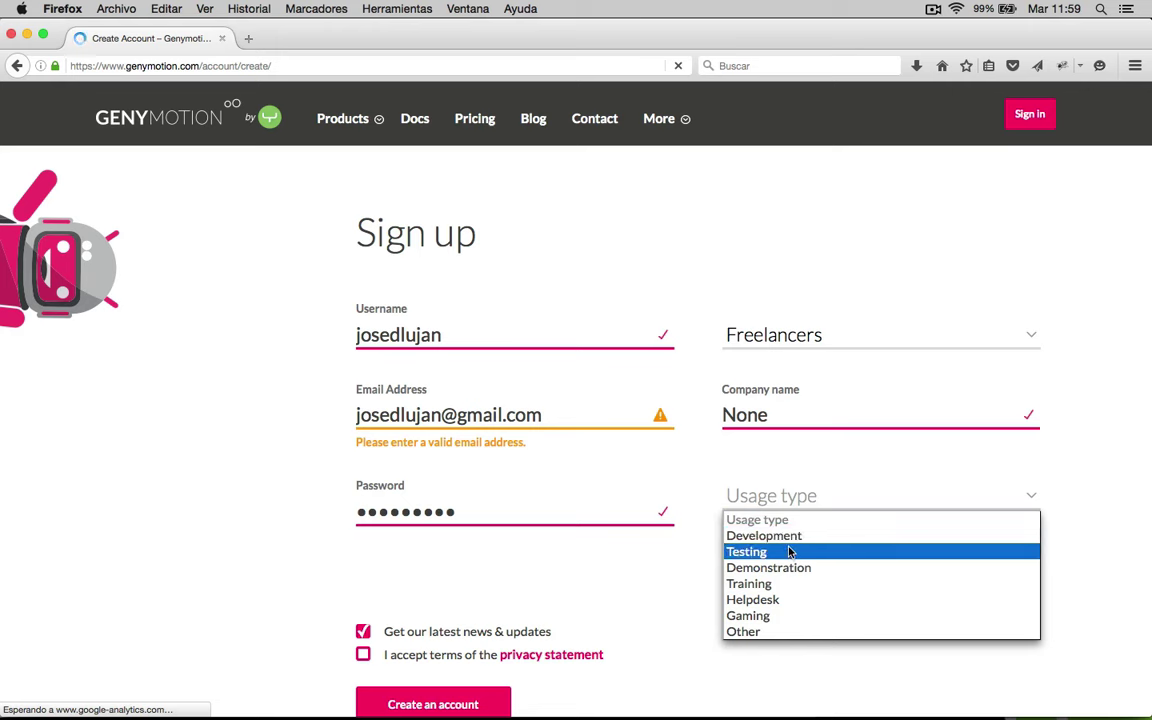
click(787, 551)
click(720, 502)
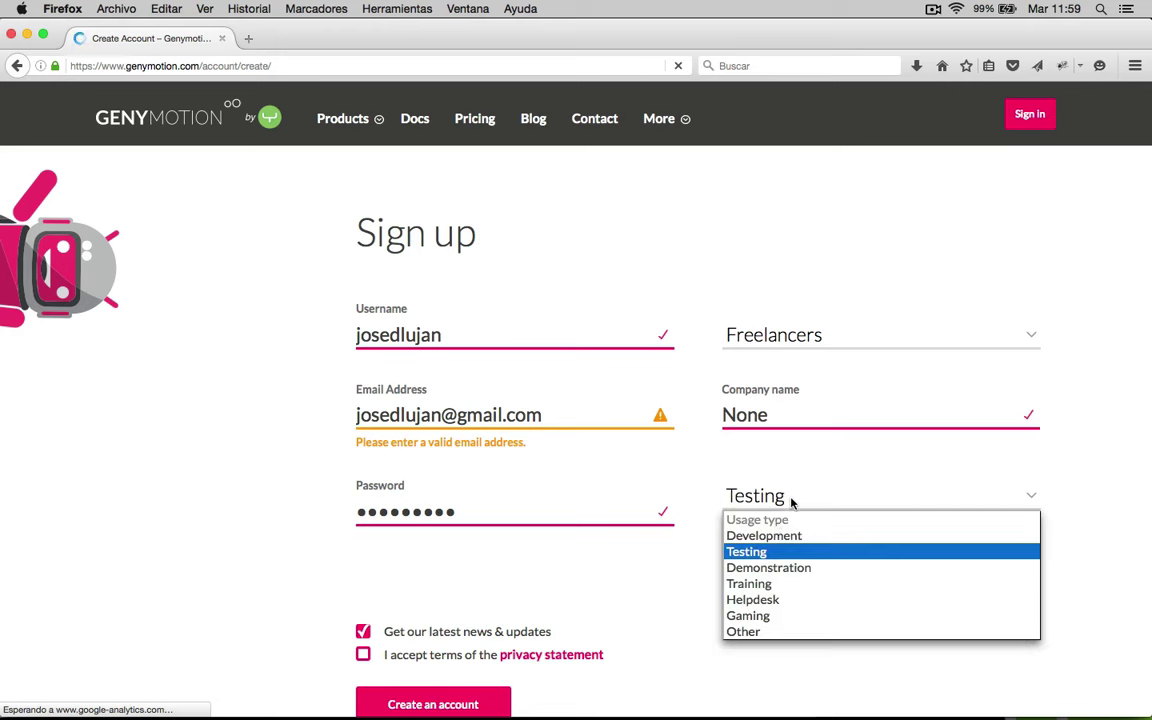
click(771, 540)
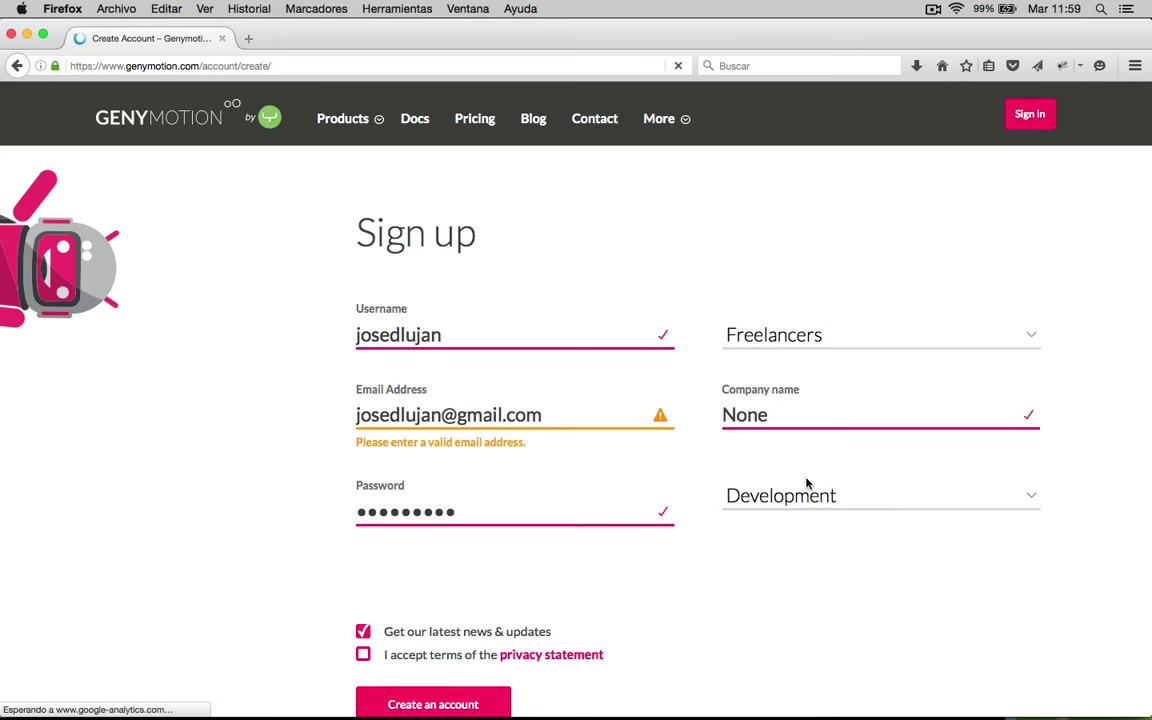
click(736, 488)
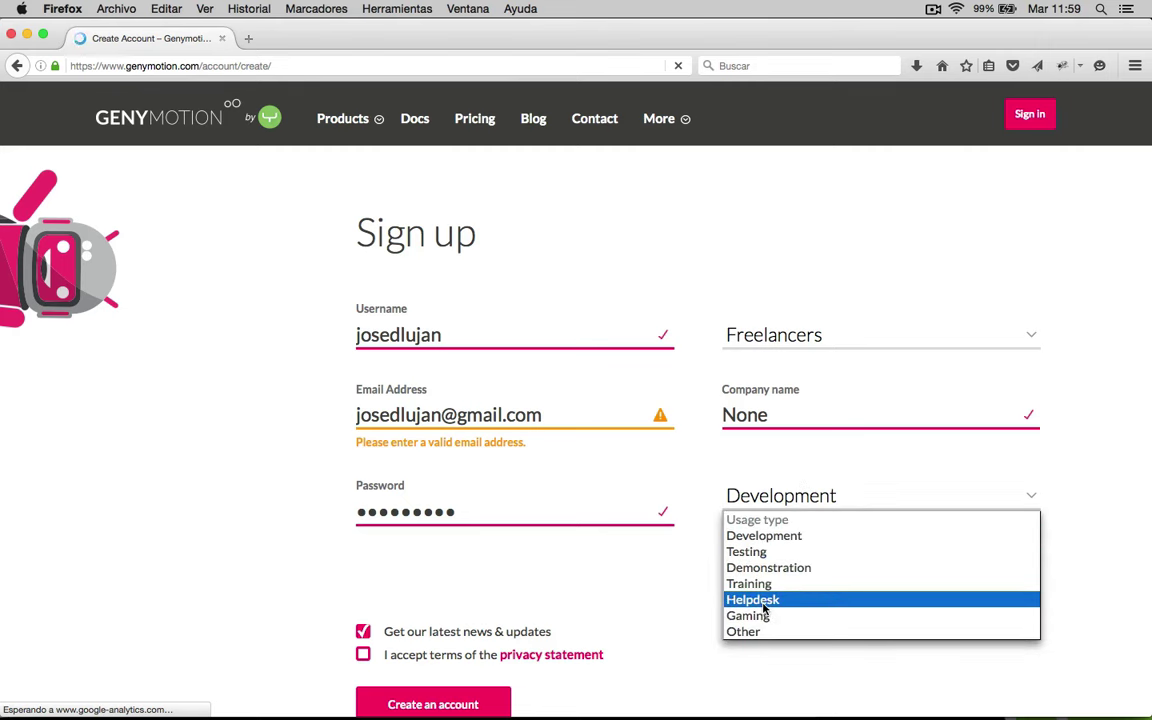
click(748, 549)
scroll(609, 620, down, 2)
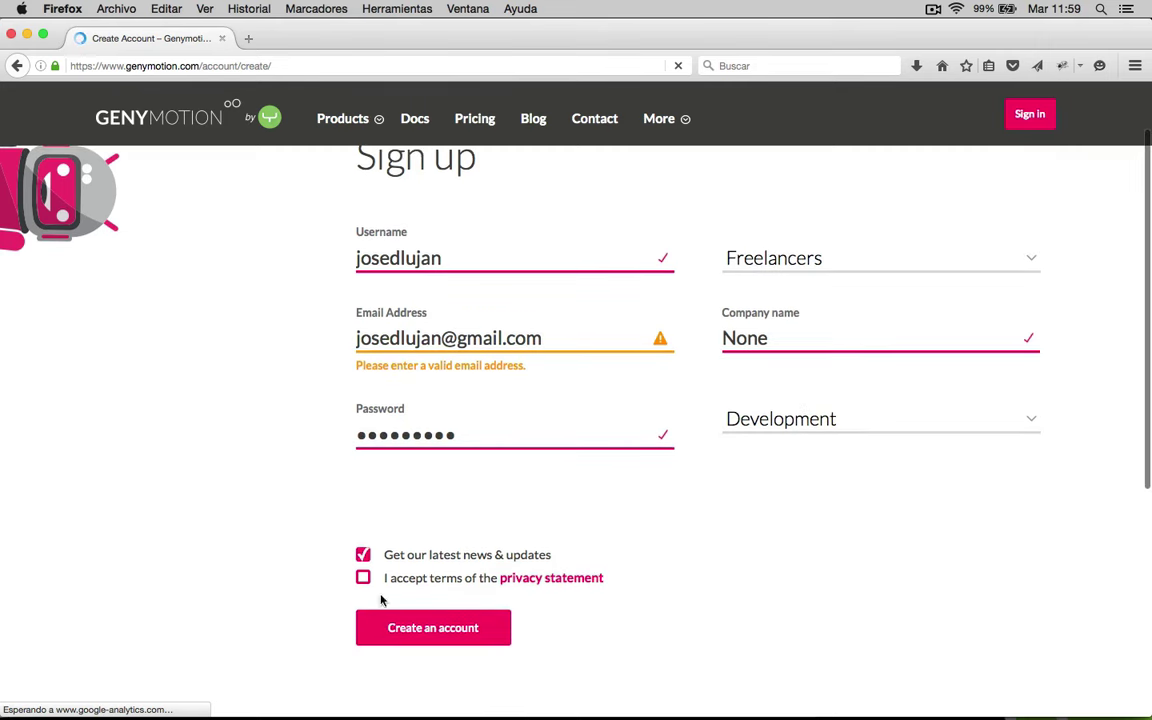
click(363, 579)
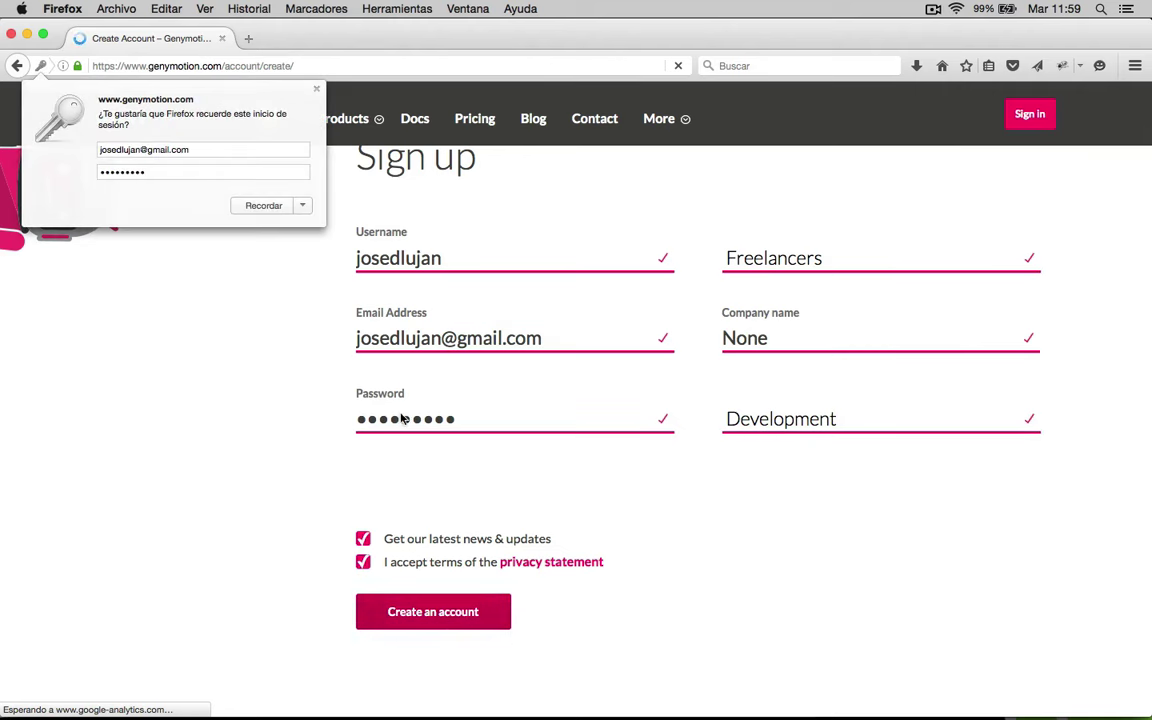
Dismiss the save-login prompt and highlight the 400 MB disk and 2GB RAM requirement lines.
click(317, 90)
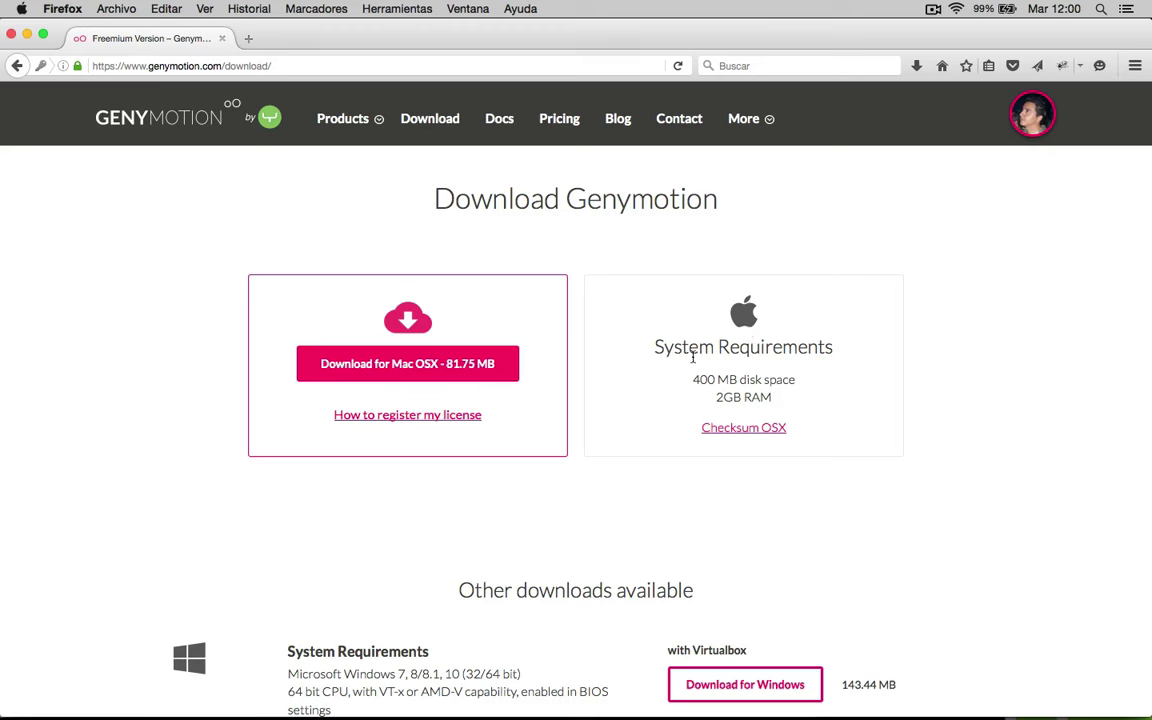
drag(693, 380, 717, 376)
triple_click(717, 376)
click(750, 402)
triple_click(750, 402)
drag(750, 402, 700, 380)
click(745, 386)
triple_click(745, 386)
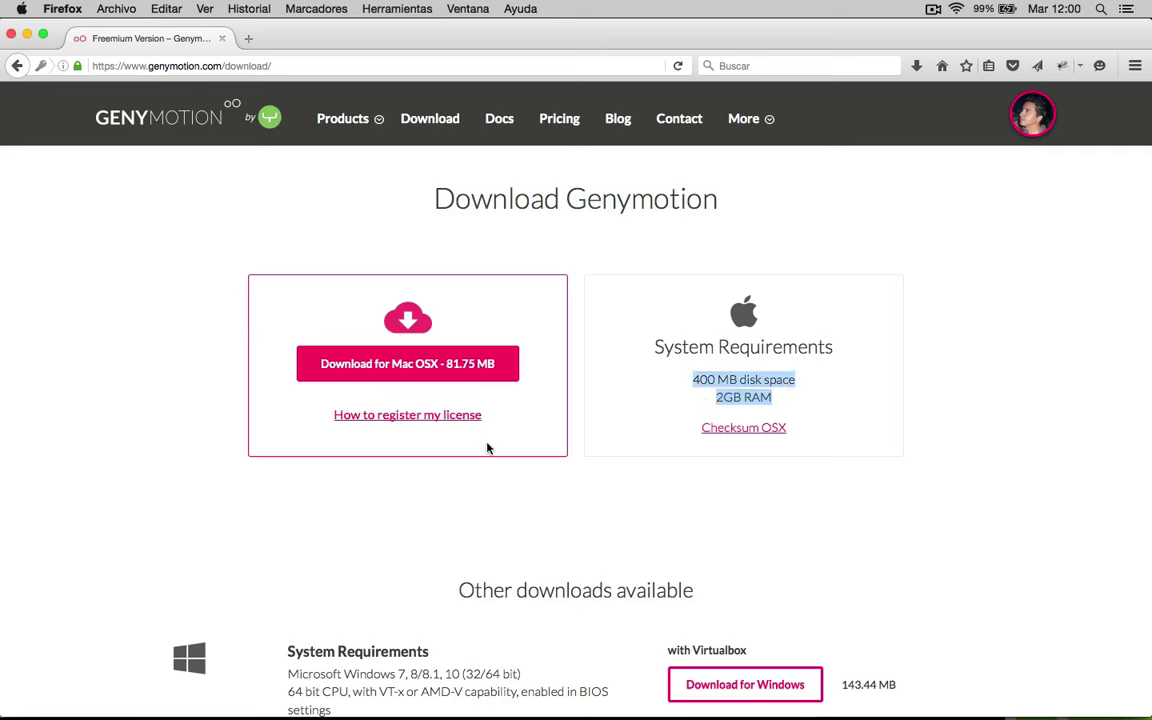
Save genymotion-2.6.0.dmg for Mac OSX to disk and check its progress in the Downloads panel.
click(437, 372)
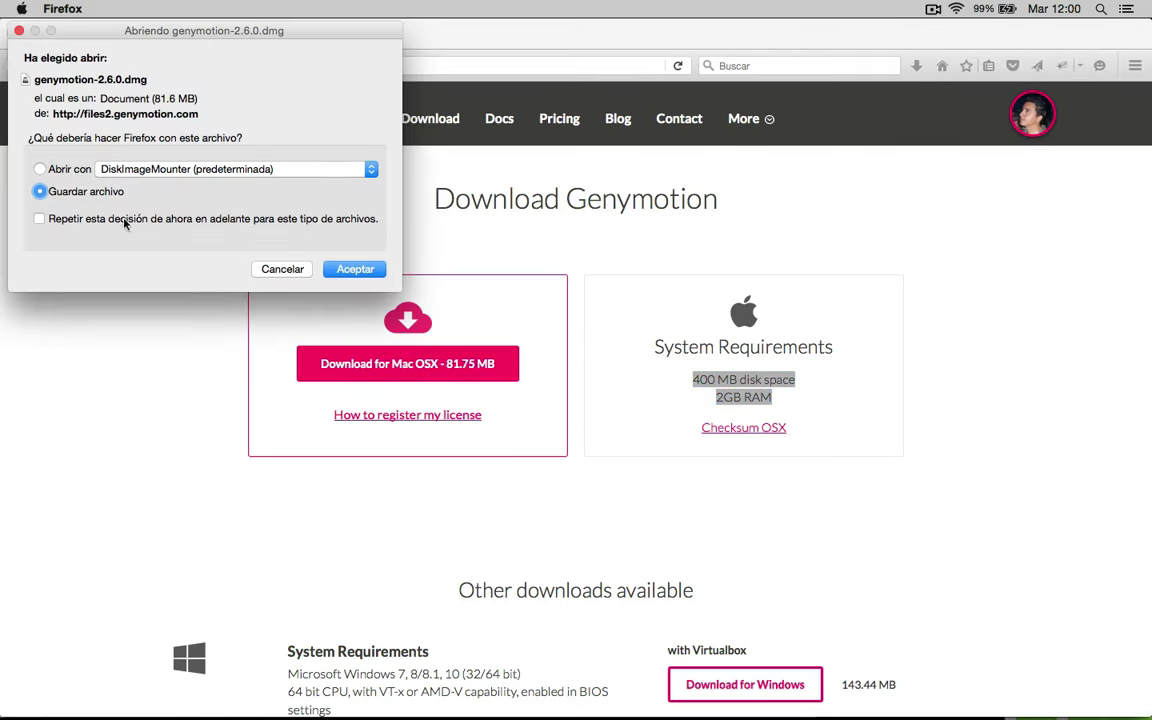
click(362, 267)
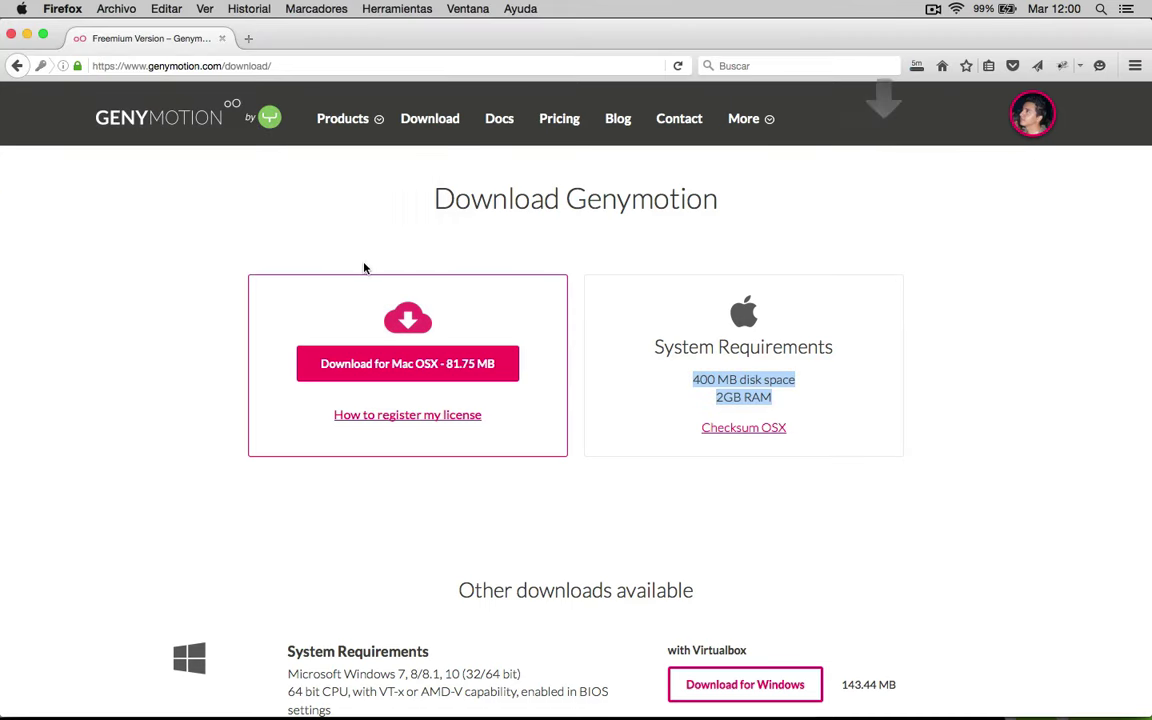
click(918, 68)
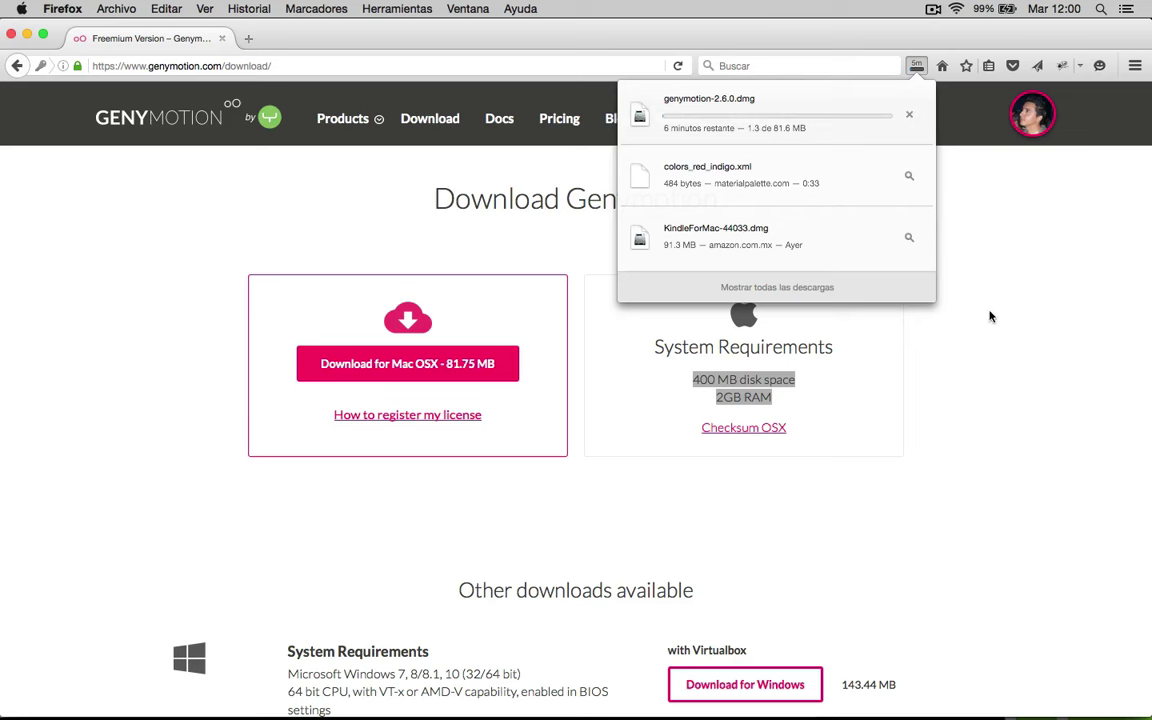
click(990, 316)
click(916, 66)
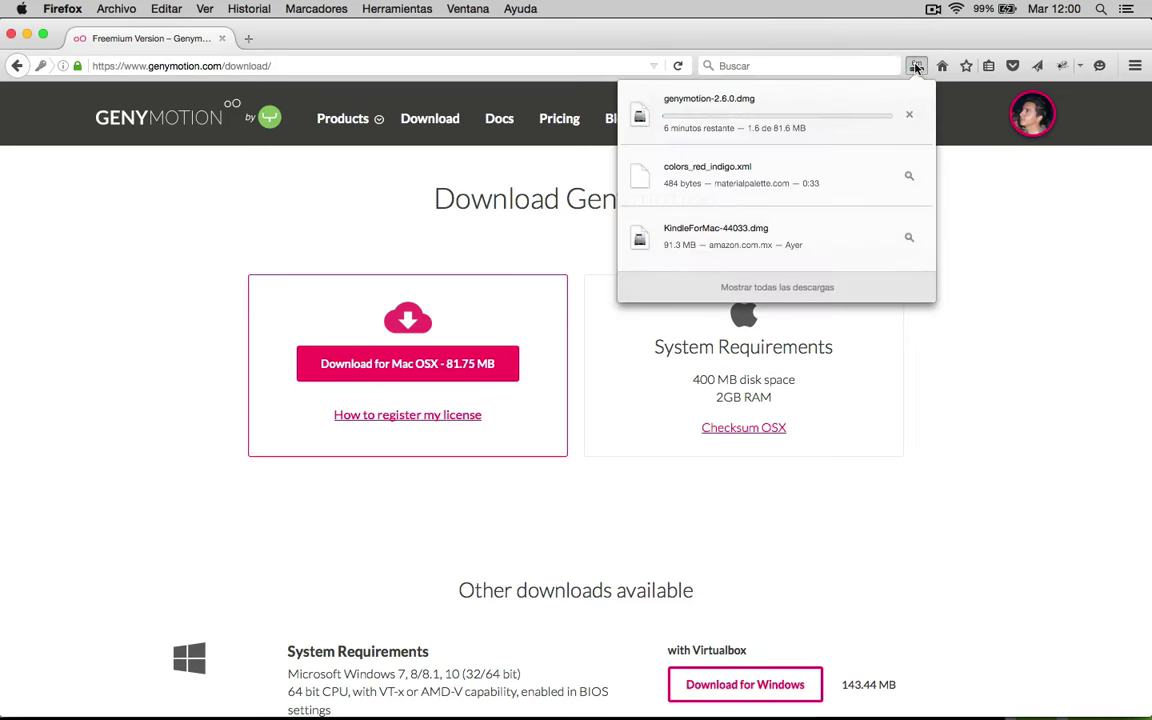
click(1005, 205)
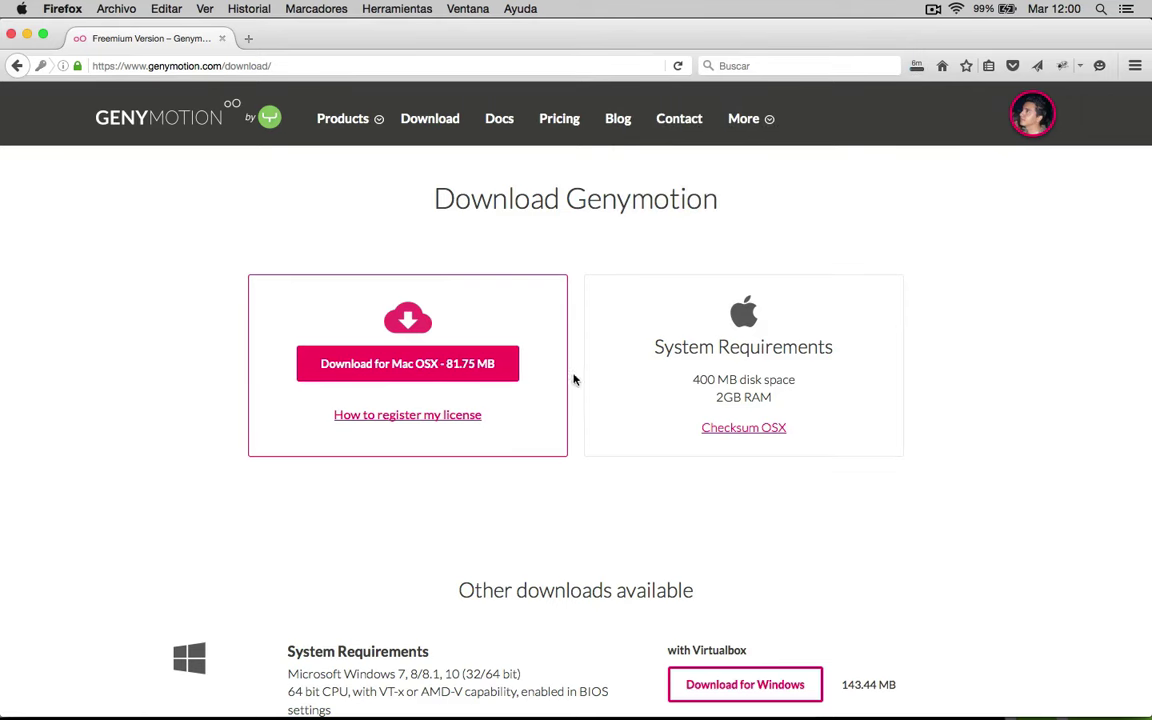
Scroll down to the Linux section and highlight the word Ubuntu in its requirements.
scroll(491, 368, down, 2)
scroll(563, 356, down, 3)
scroll(563, 356, down, 4)
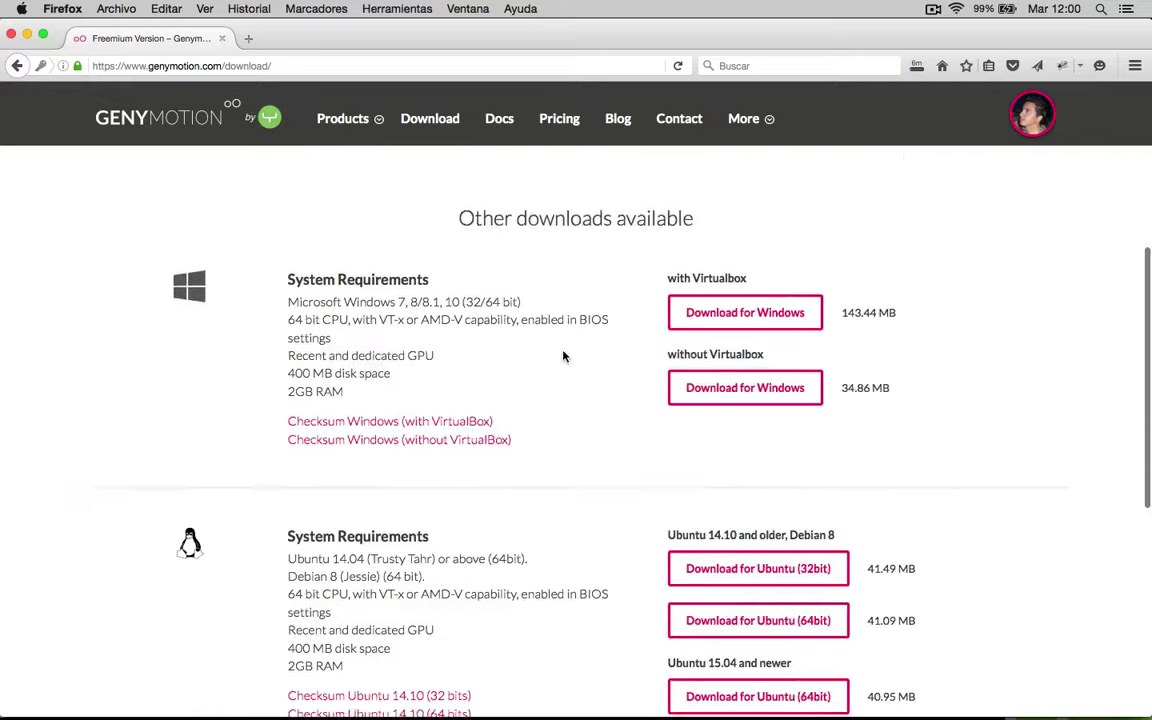
scroll(563, 356, down, 2)
scroll(563, 356, down, 3)
scroll(563, 356, up, 5)
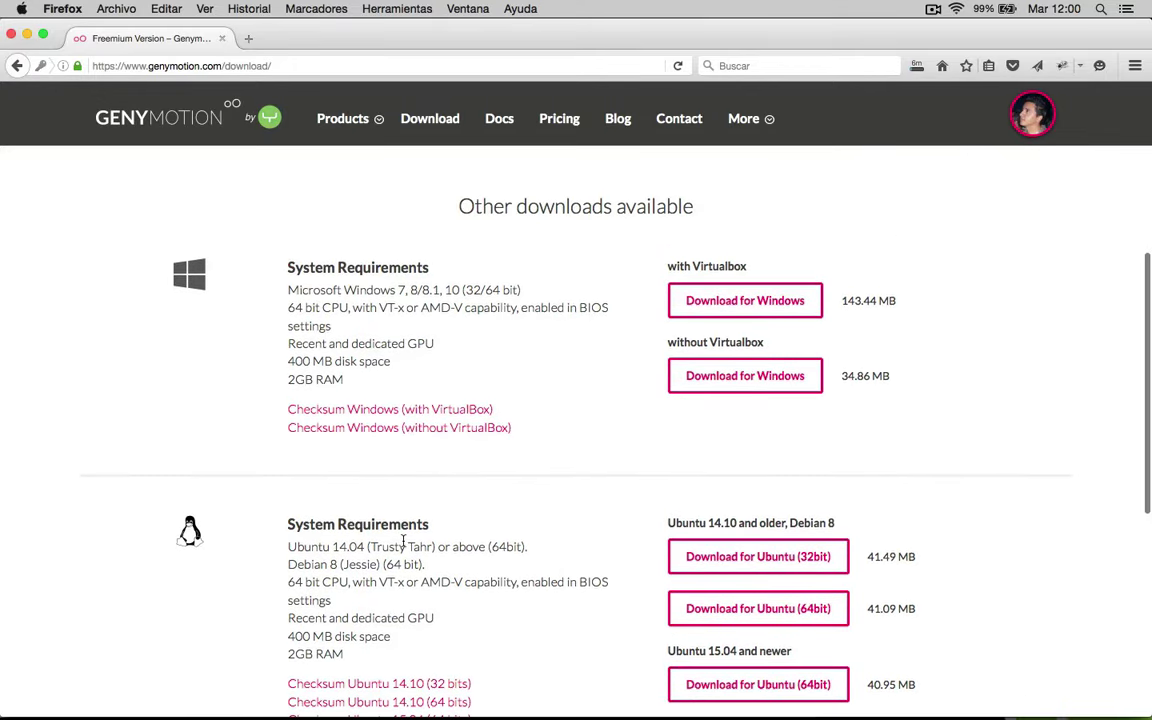
scroll(410, 540, down, 2)
scroll(410, 552, down, 1)
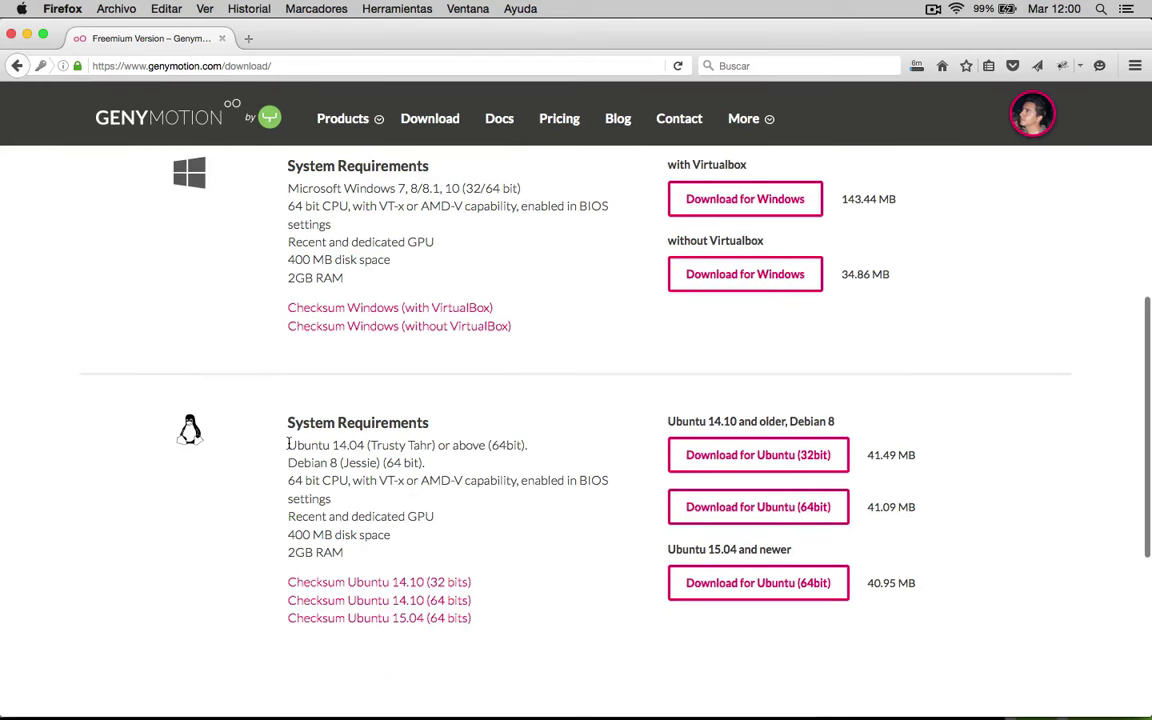
drag(288, 445, 335, 450)
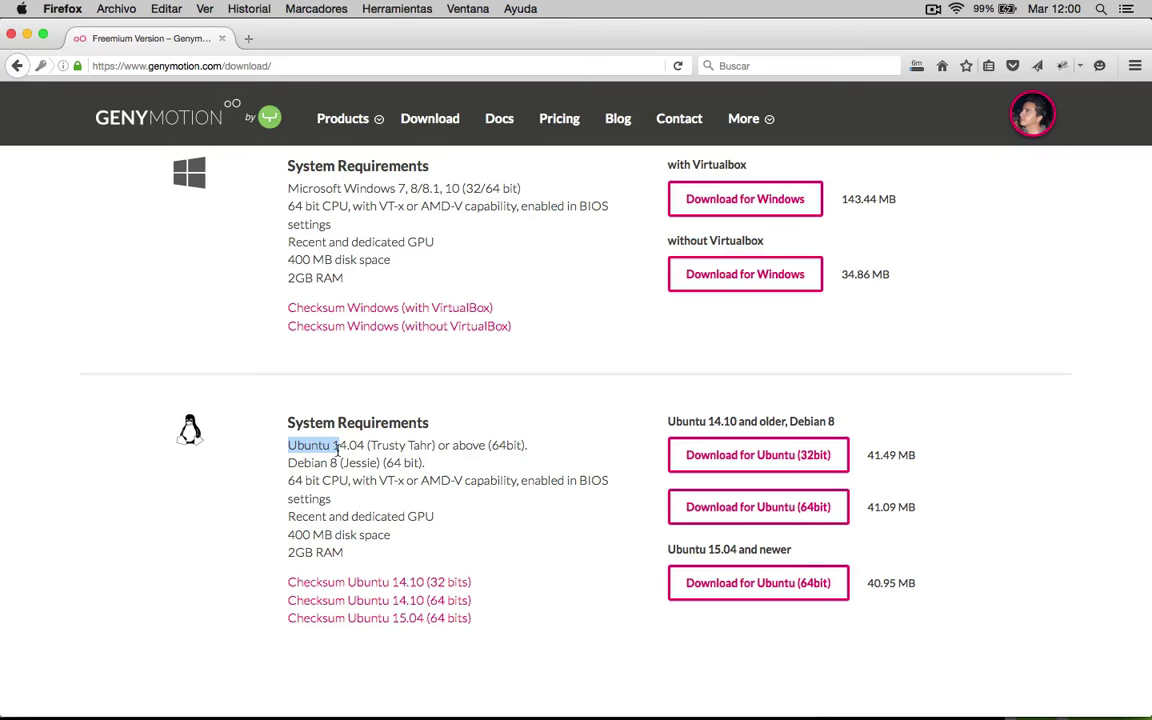
click(336, 450)
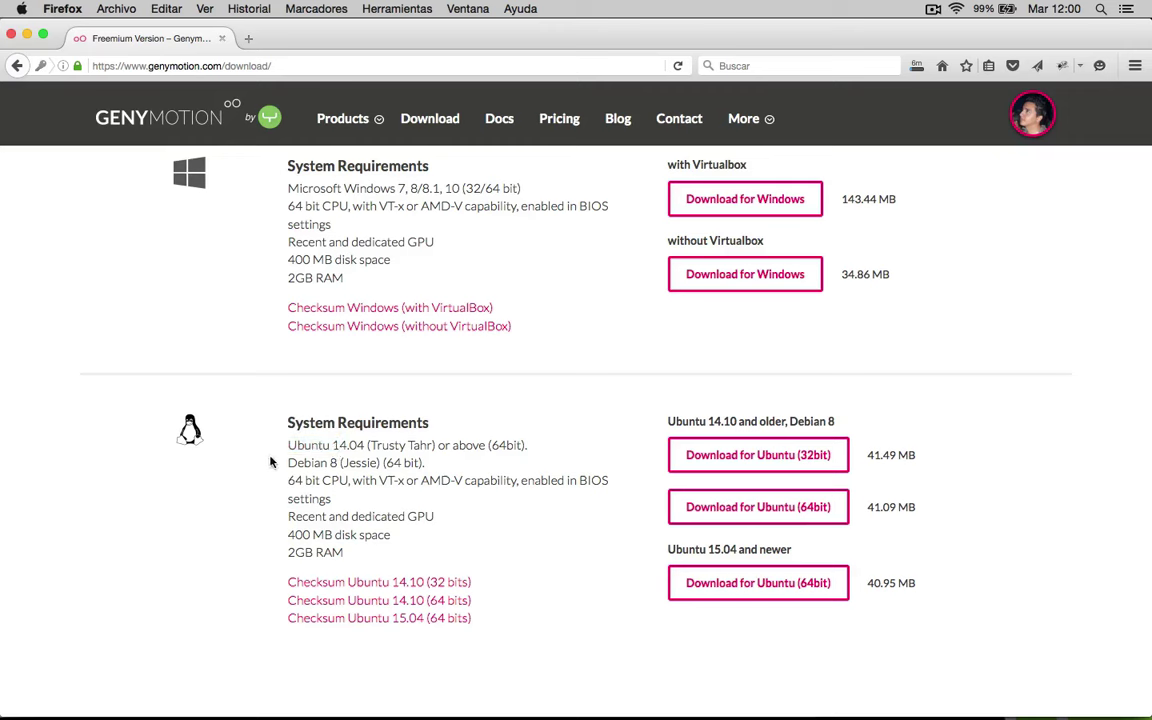
Highlight Debian 8, the Ubuntu requirements through disk space, and the Checksum Ubuntu 14.10 (32 bits) line.
drag(275, 463, 345, 465)
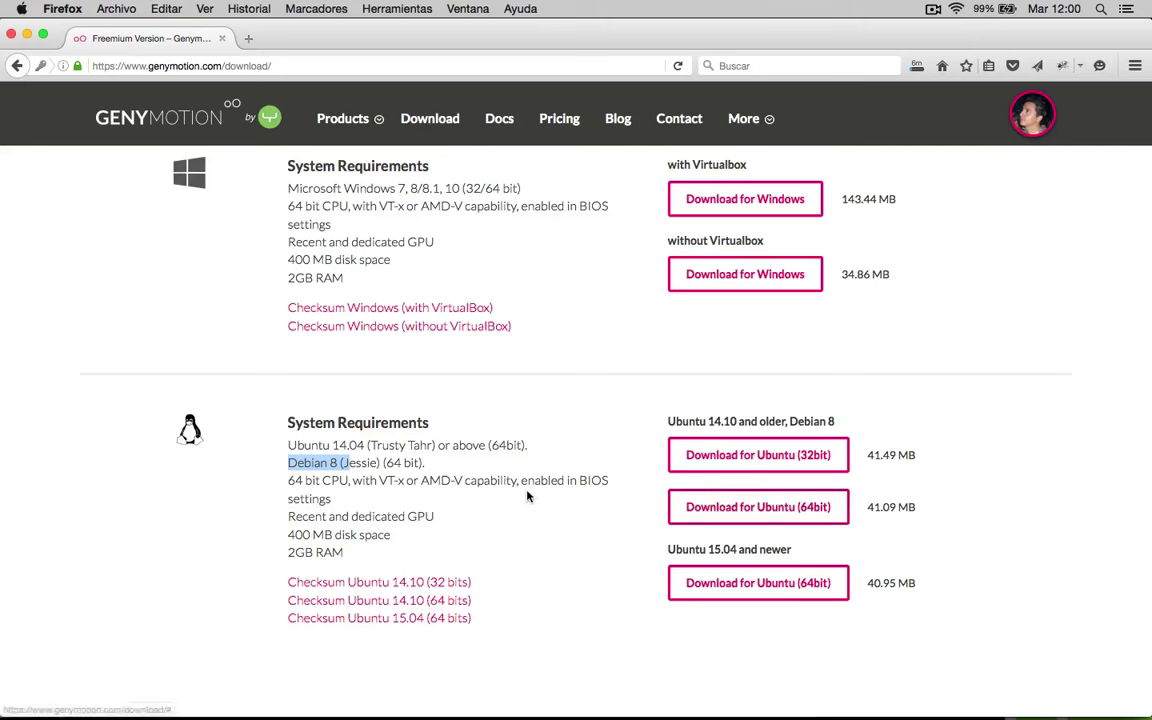
click(328, 484)
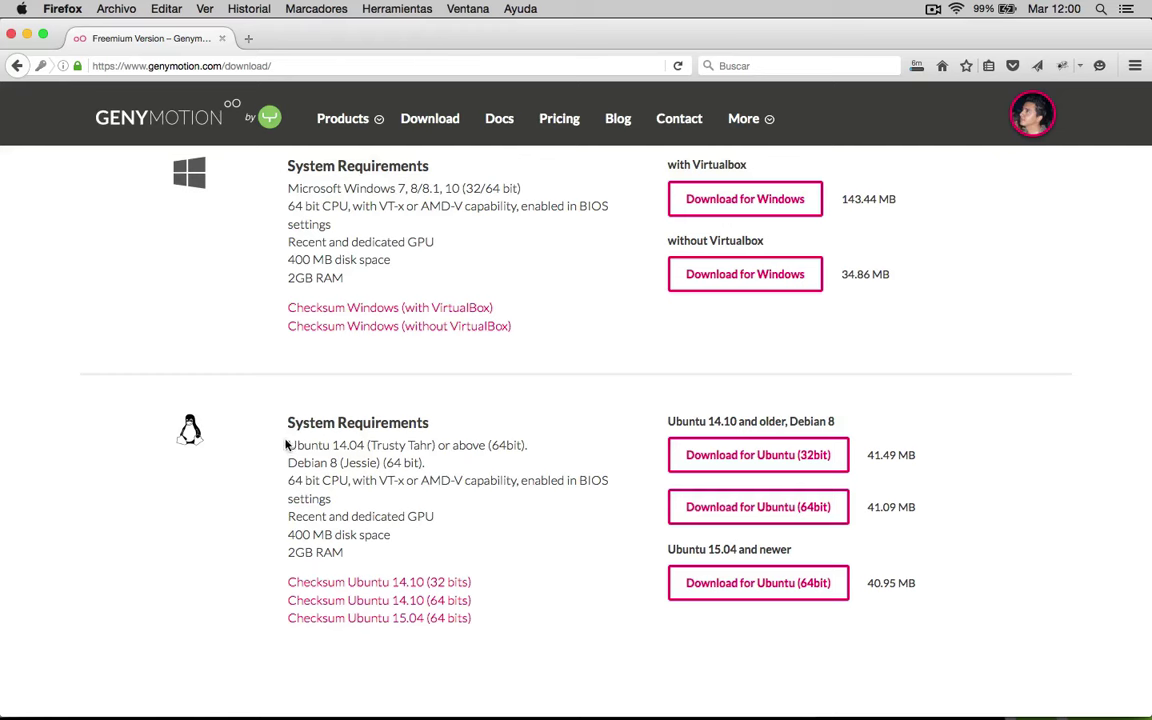
drag(289, 445, 446, 520)
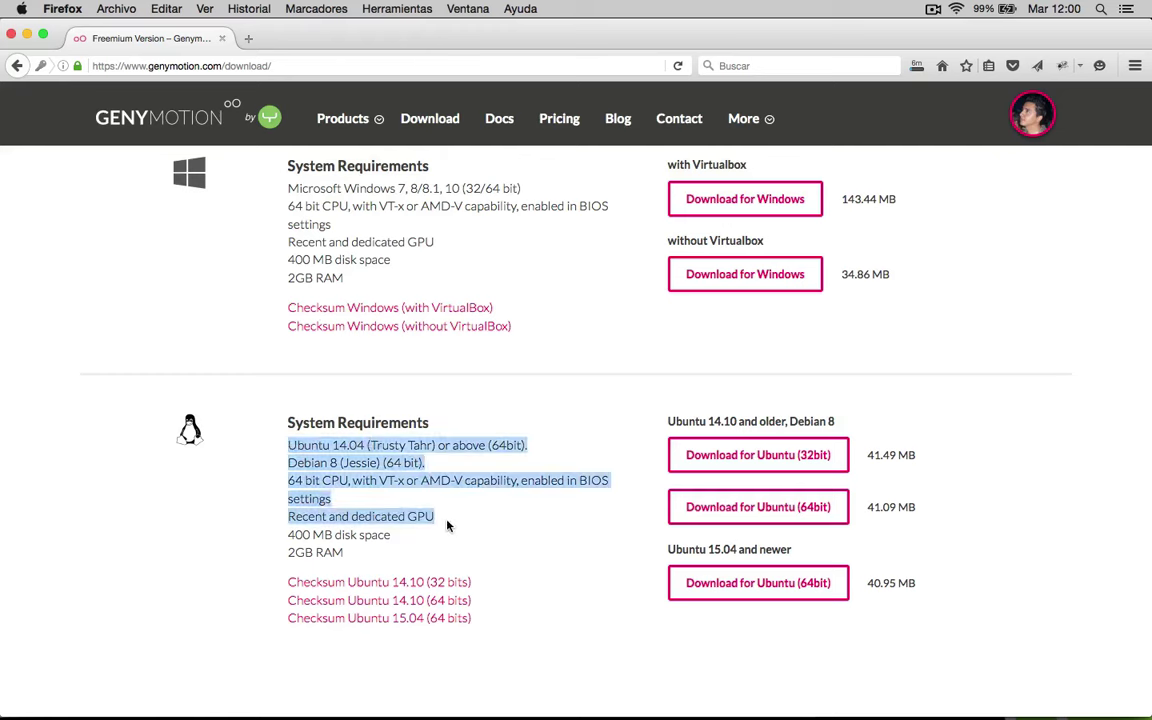
drag(447, 525, 465, 555)
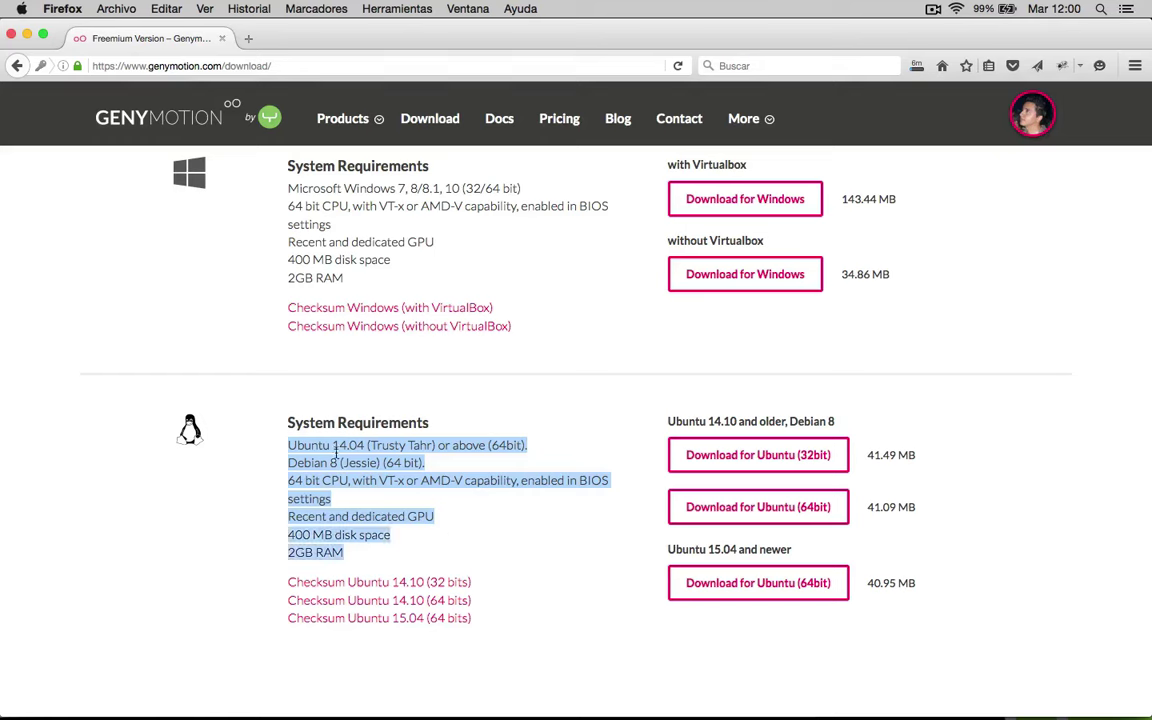
drag(496, 594, 312, 574)
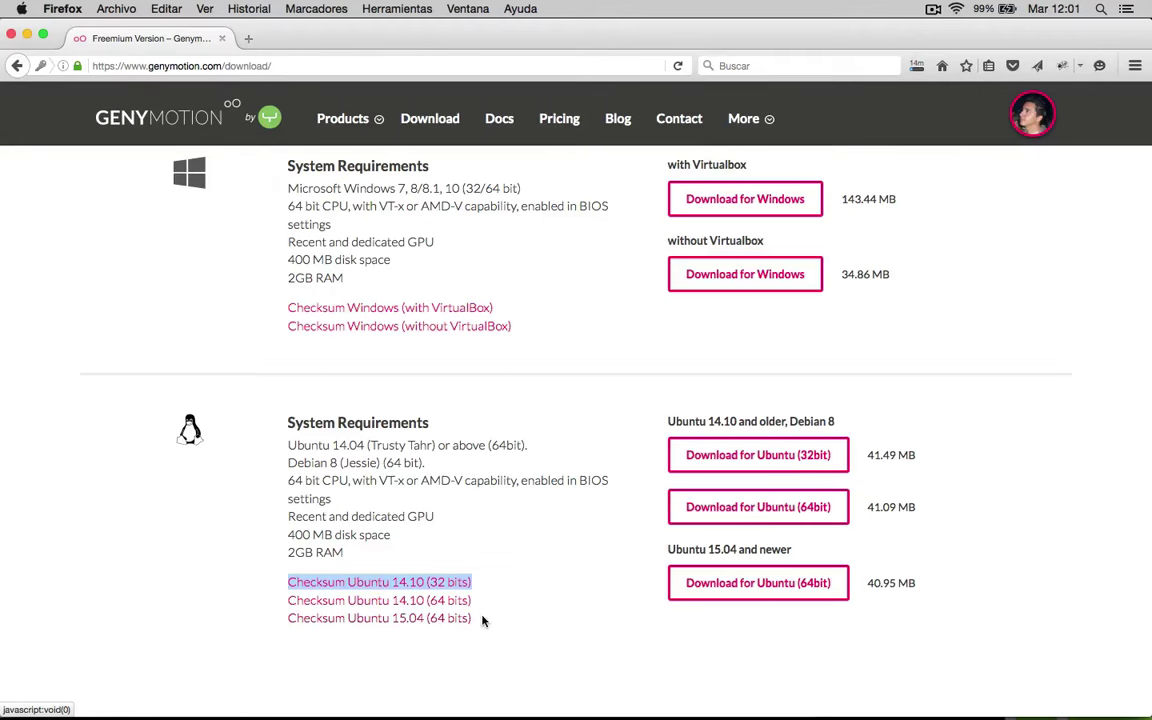
Scroll to the Windows downloads and highlight the 'without Virtualbox' and 'Virtualbox' labels.
scroll(481, 617, up, 1)
scroll(457, 630, down, 1)
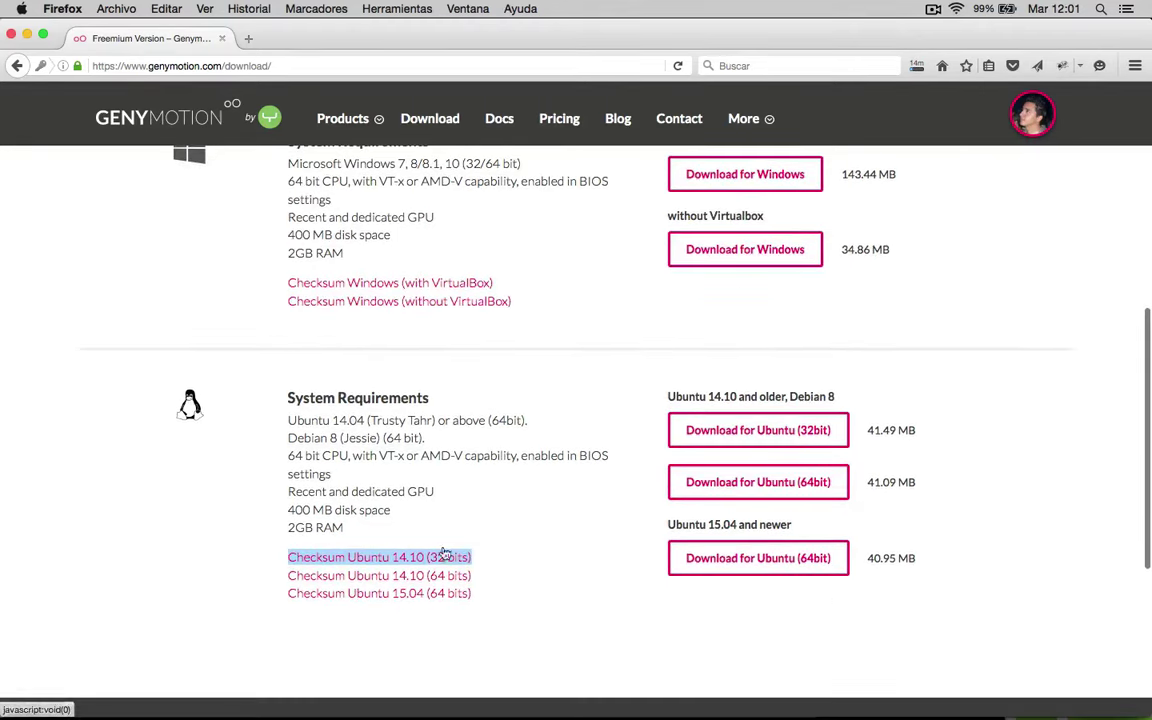
scroll(445, 550, up, 2)
scroll(435, 540, up, 5)
scroll(437, 540, up, 1)
scroll(437, 540, down, 5)
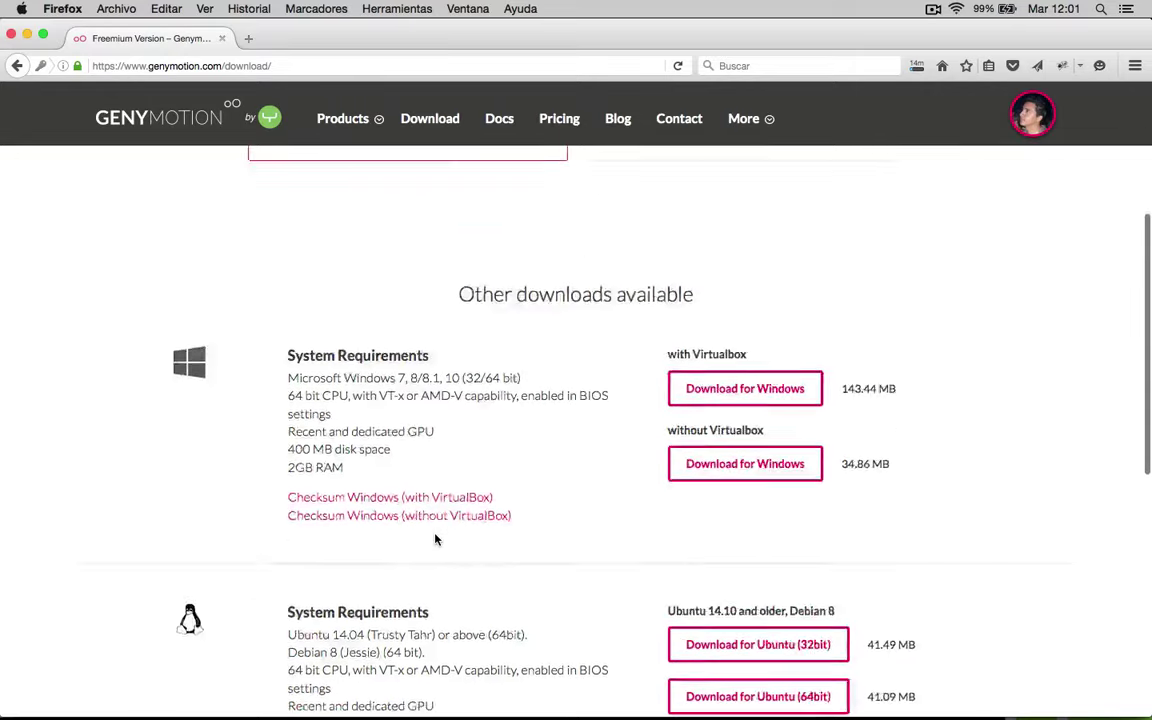
scroll(397, 345, down, 1)
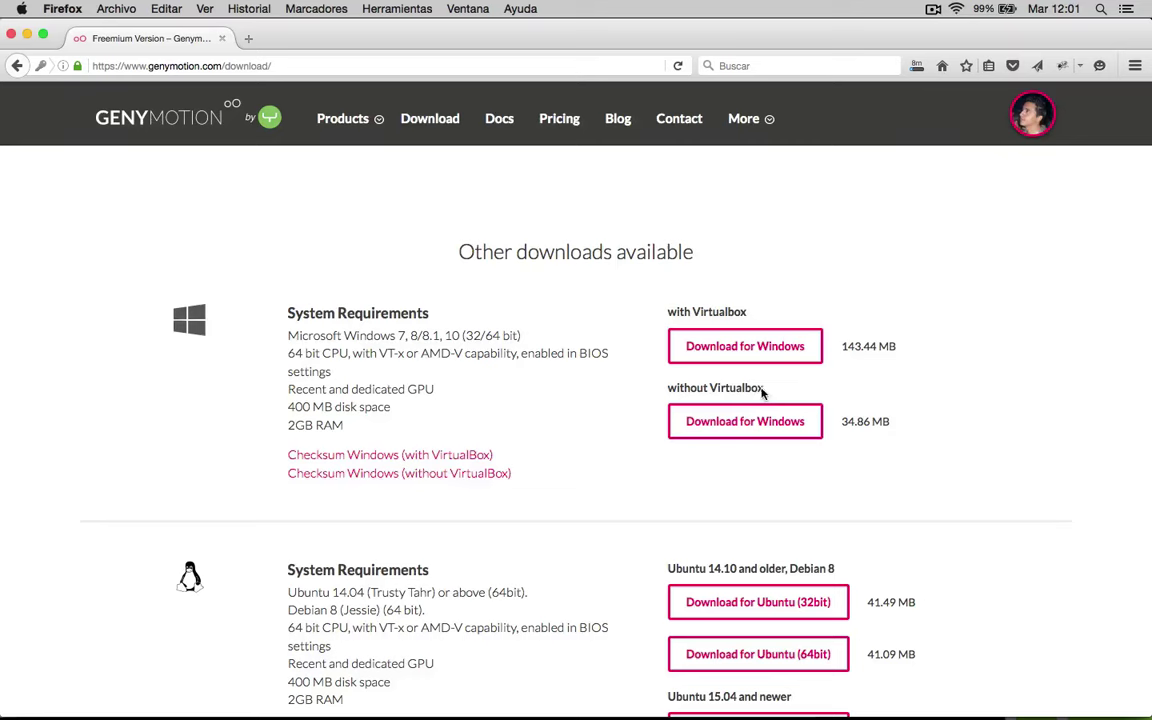
drag(765, 388, 651, 387)
click(726, 312)
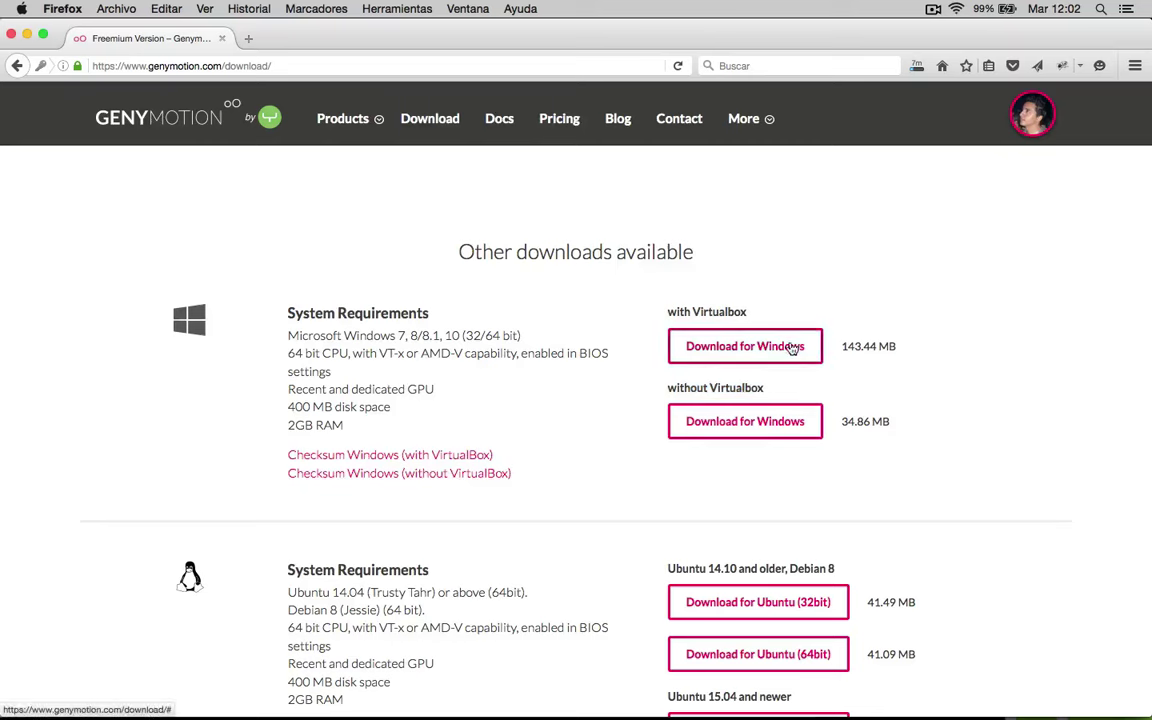
drag(752, 312, 692, 311)
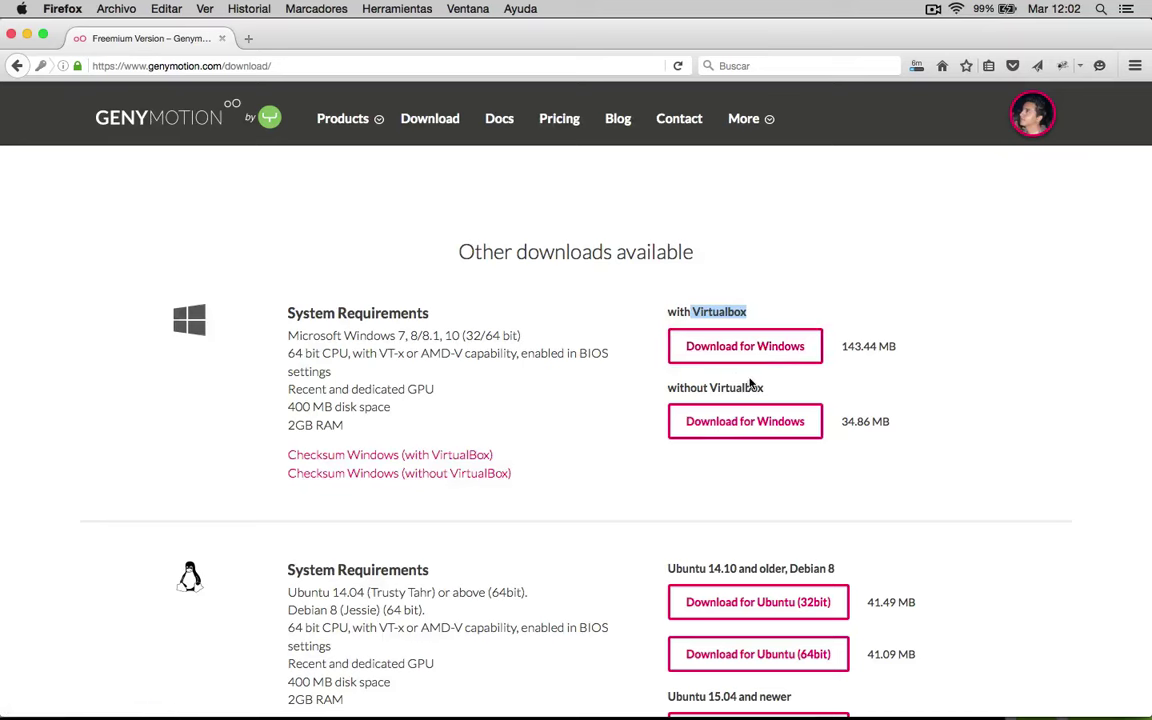
click(766, 315)
Scroll down to the page footer and back up to the 81.75 MB Download for Mac OSX button.
scroll(713, 324, up, 3)
scroll(713, 324, up, 5)
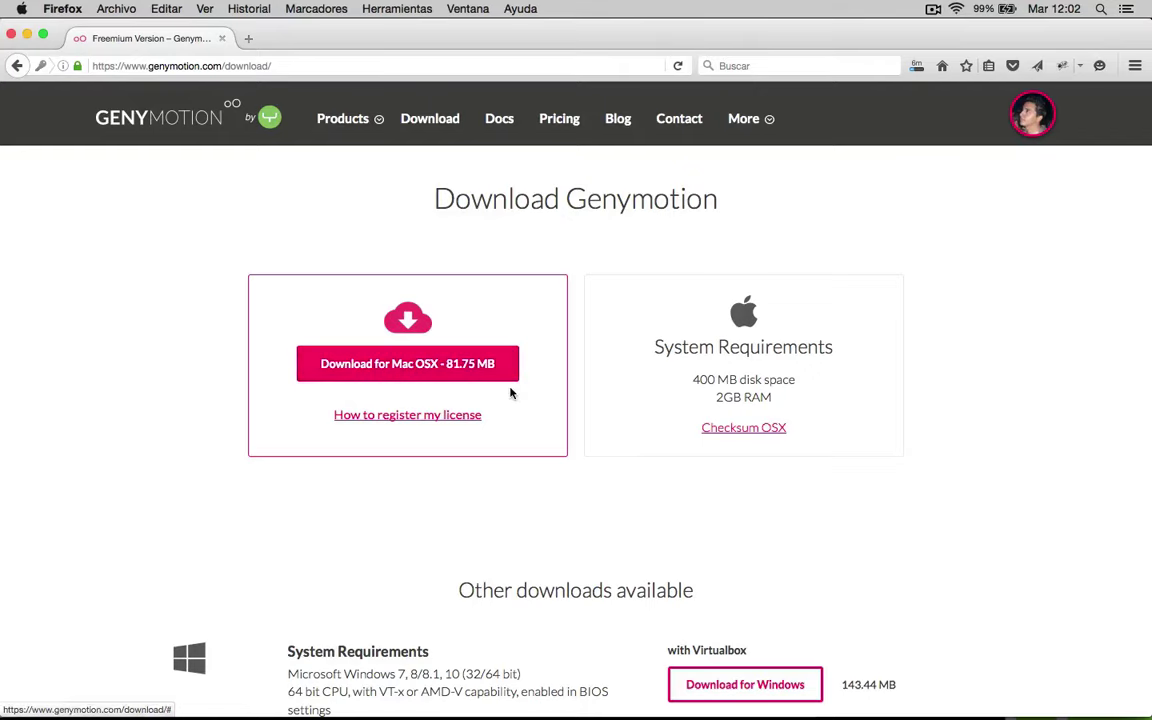
scroll(564, 505, down, 2)
scroll(564, 505, down, 3)
scroll(564, 509, down, 5)
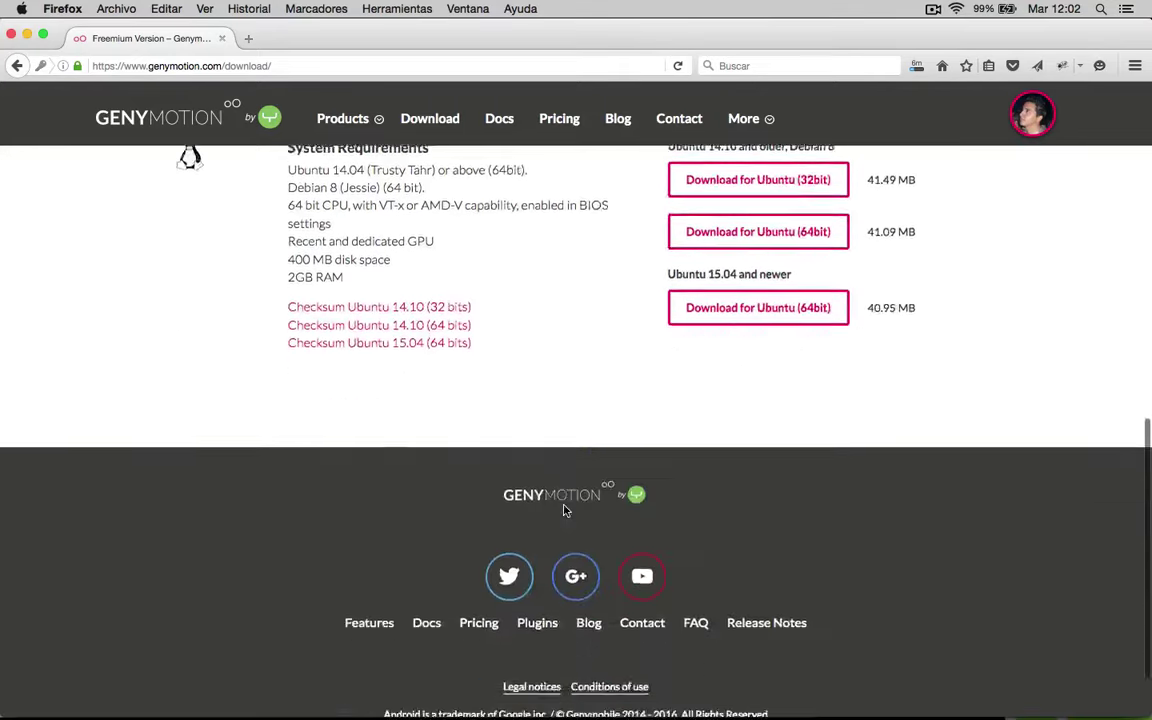
scroll(564, 509, up, 5)
scroll(564, 509, up, 2)
scroll(564, 511, up, 3)
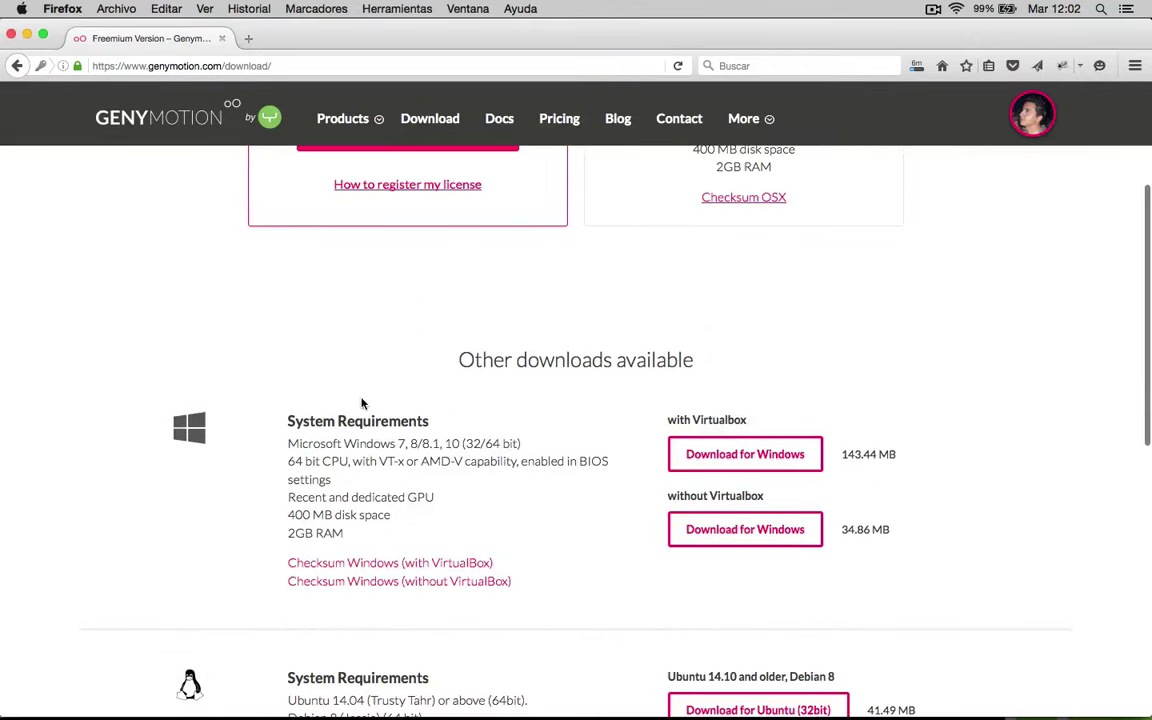
scroll(360, 404, up, 4)
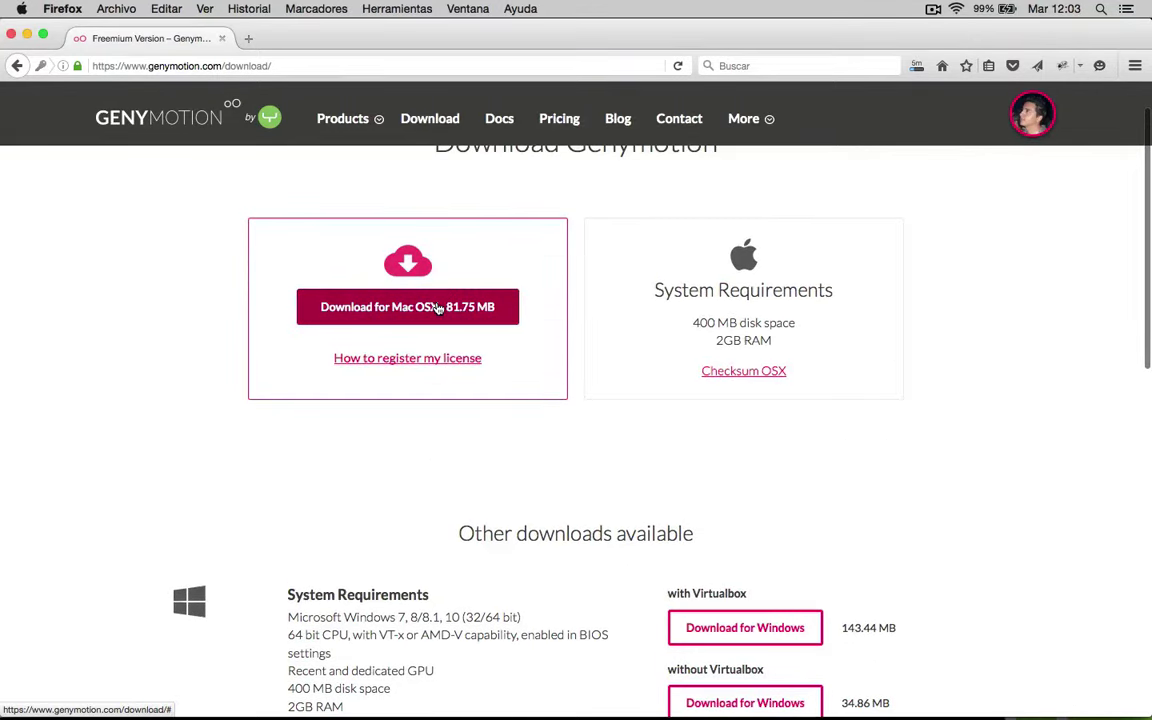